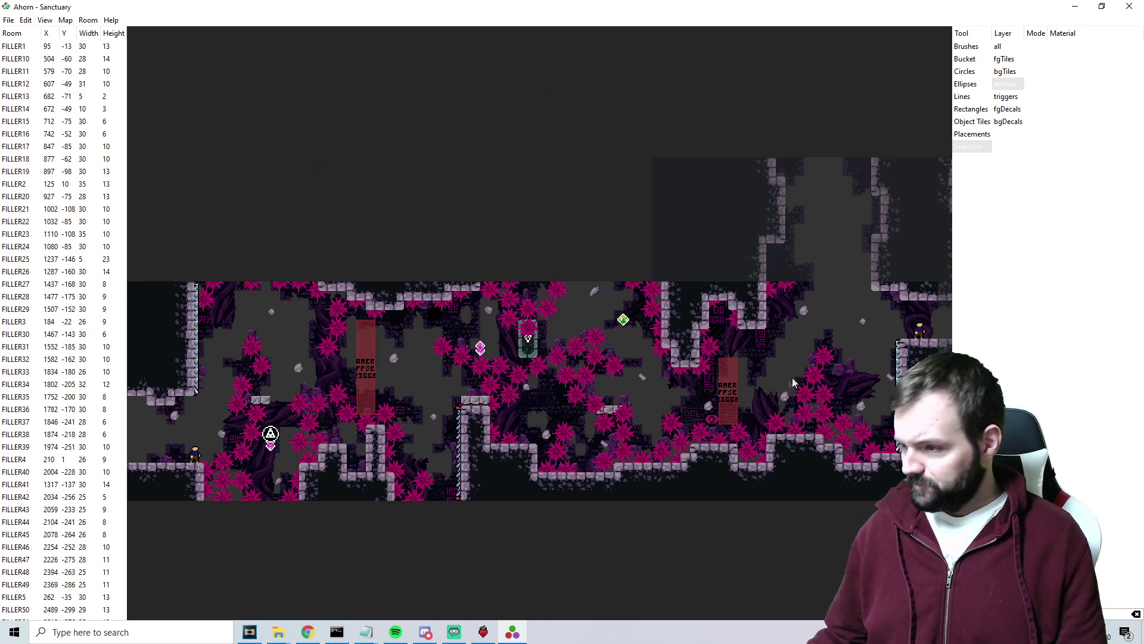
- Switch to entity placement and place the first spinners in the gap above the spawn
{"action": "left_click", "coordinate": [804, 309]}
{"action": "left_click_drag", "start_coordinate": [809, 327], "coordinate": [857, 322]}
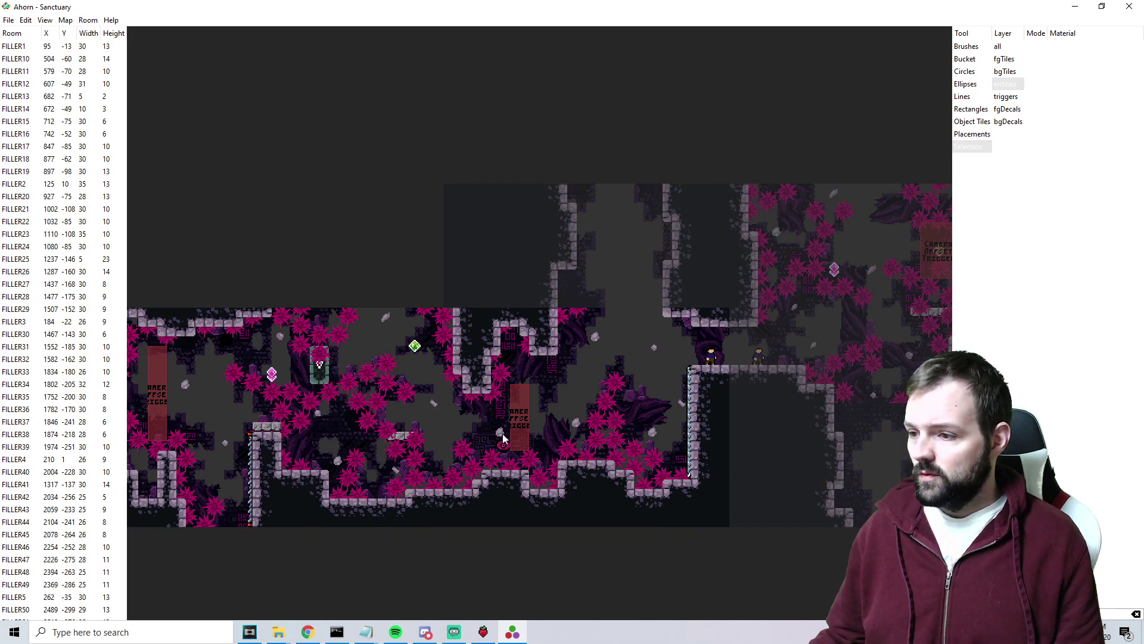
{"action": "left_click", "coordinate": [972, 134]}
{"action": "left_click", "coordinate": [615, 383]}
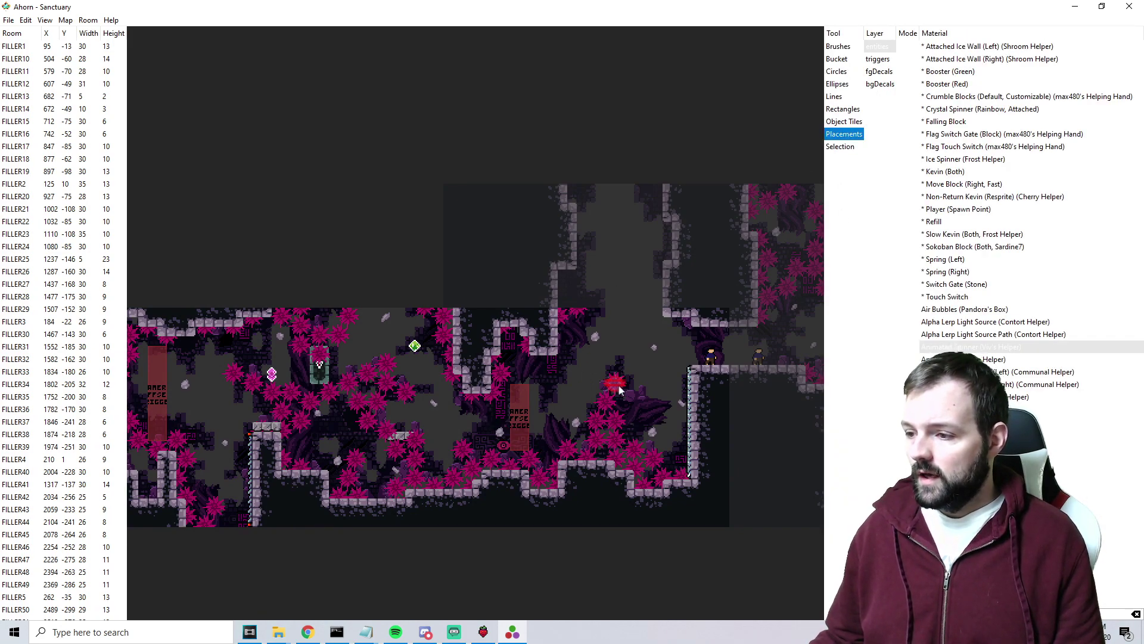
{"action": "scroll", "coordinate": [629, 324], "scroll_direction": "up", "scroll_amount": 2}
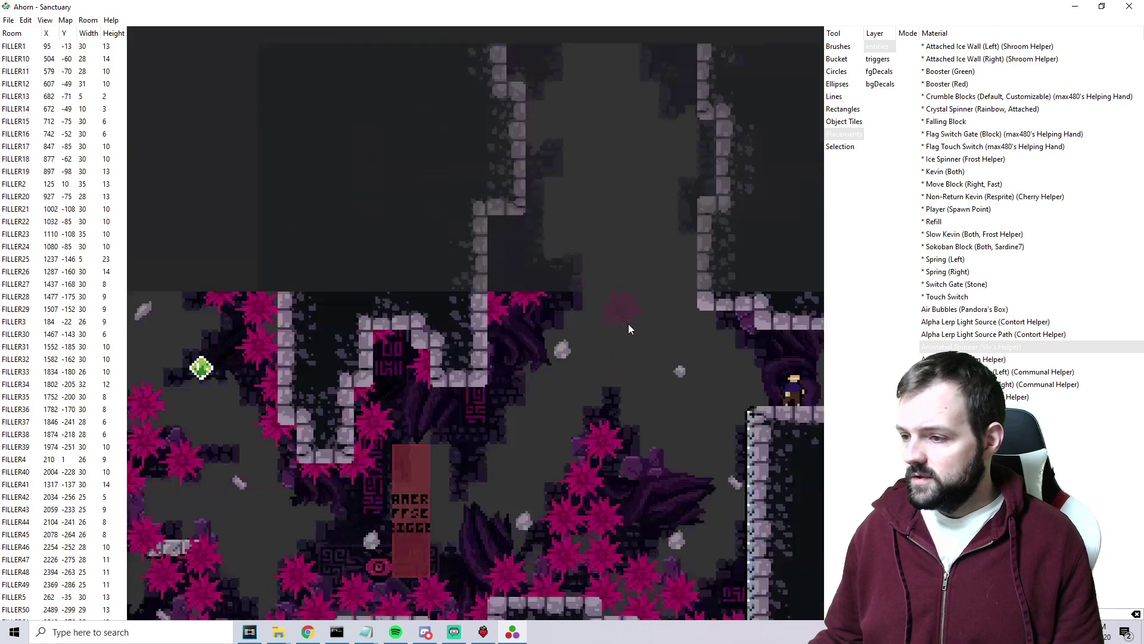
{"action": "left_click", "coordinate": [635, 324]}
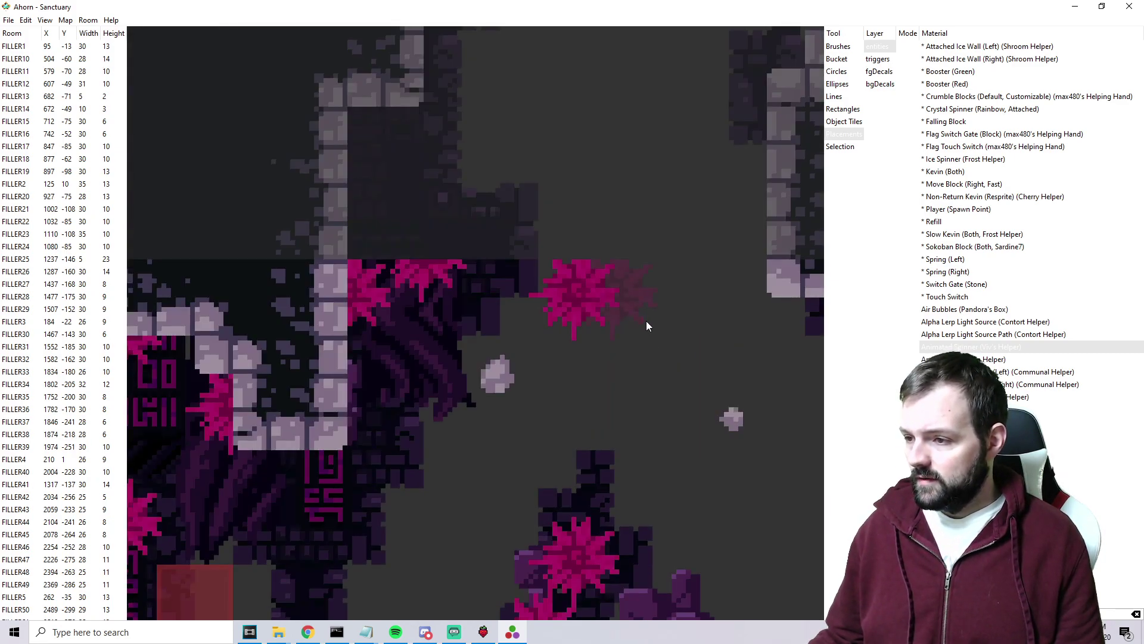
{"action": "left_click", "coordinate": [615, 361]}
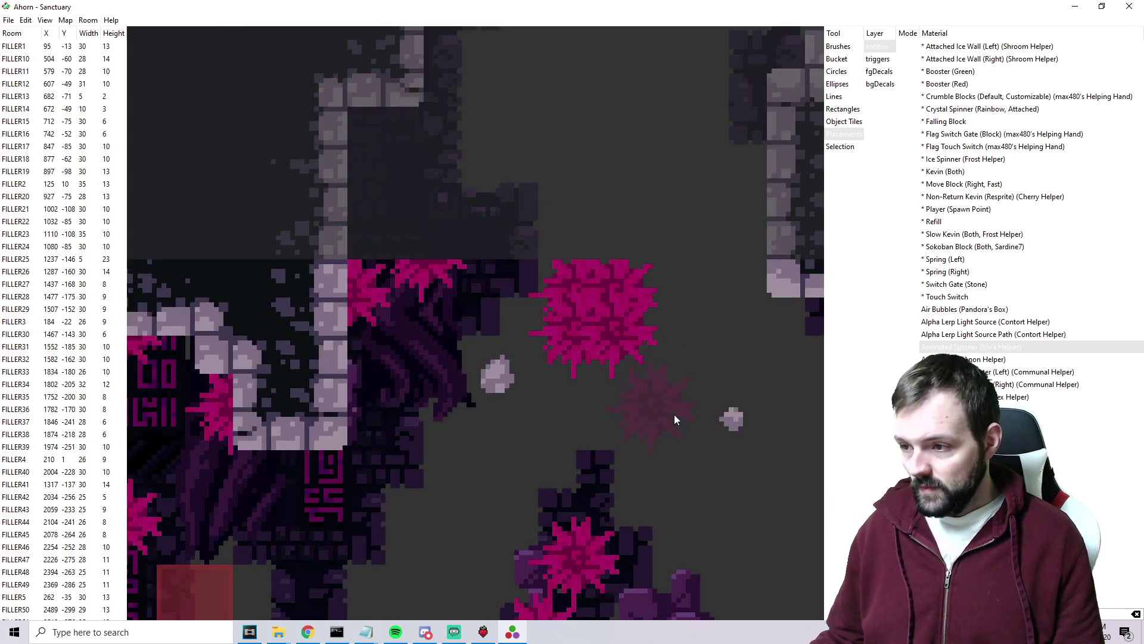
- Widen the spinner cluster to the right and down, then launch Celeste to playtest
{"action": "left_click", "coordinate": [671, 386]}
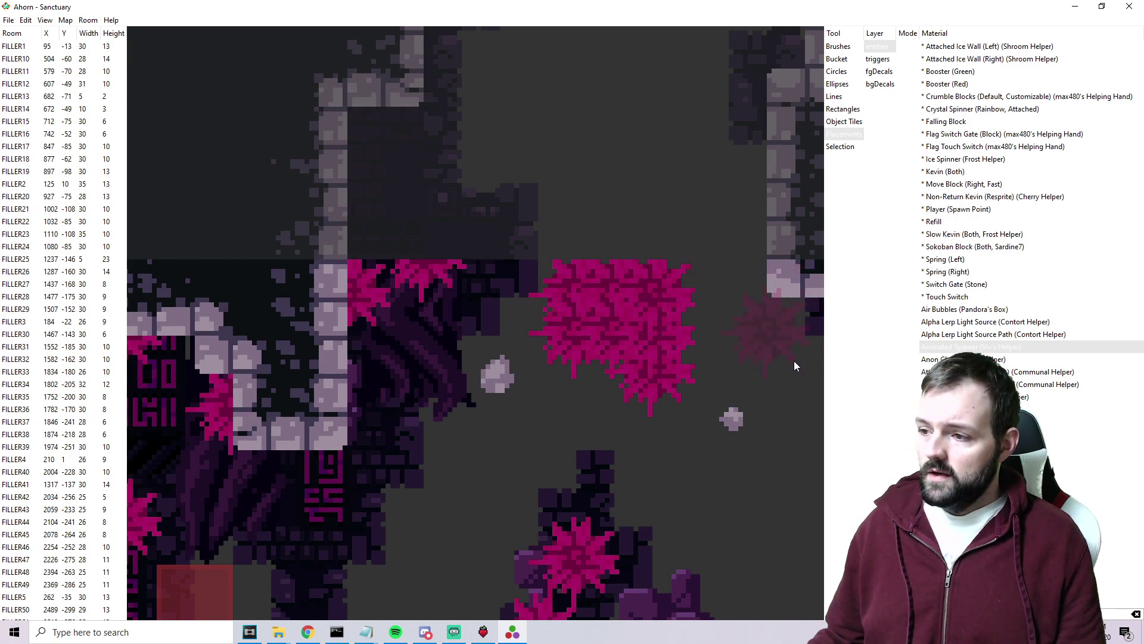
{"action": "left_click", "coordinate": [731, 411]}
{"action": "right_click_drag", "start_coordinate": [728, 417], "coordinate": [496, 295]}
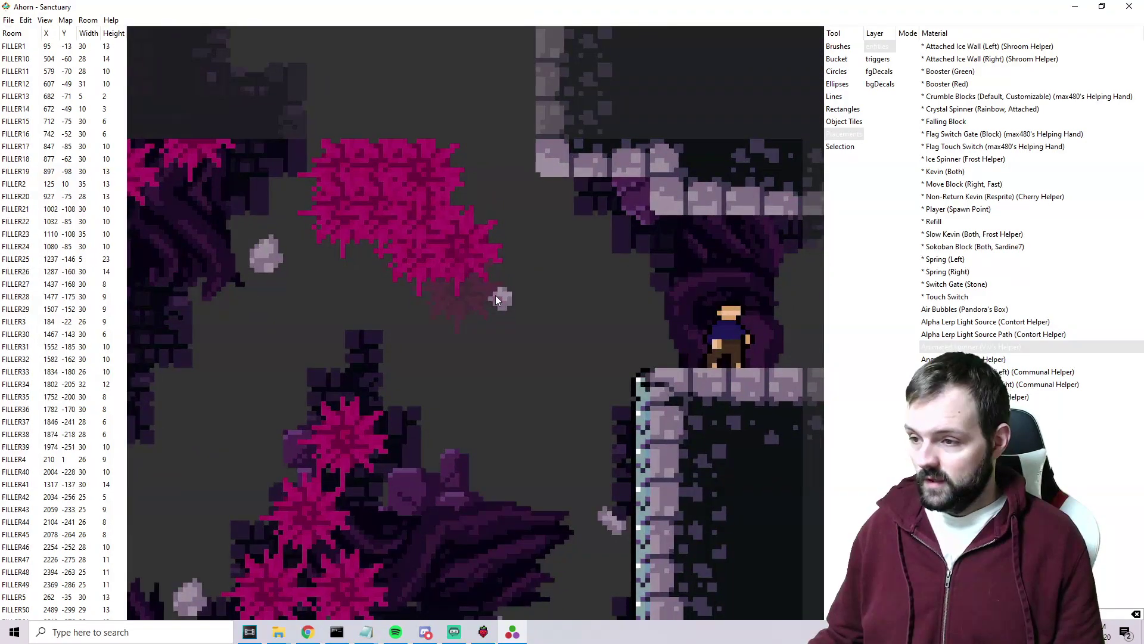
{"action": "left_click", "coordinate": [516, 229]}
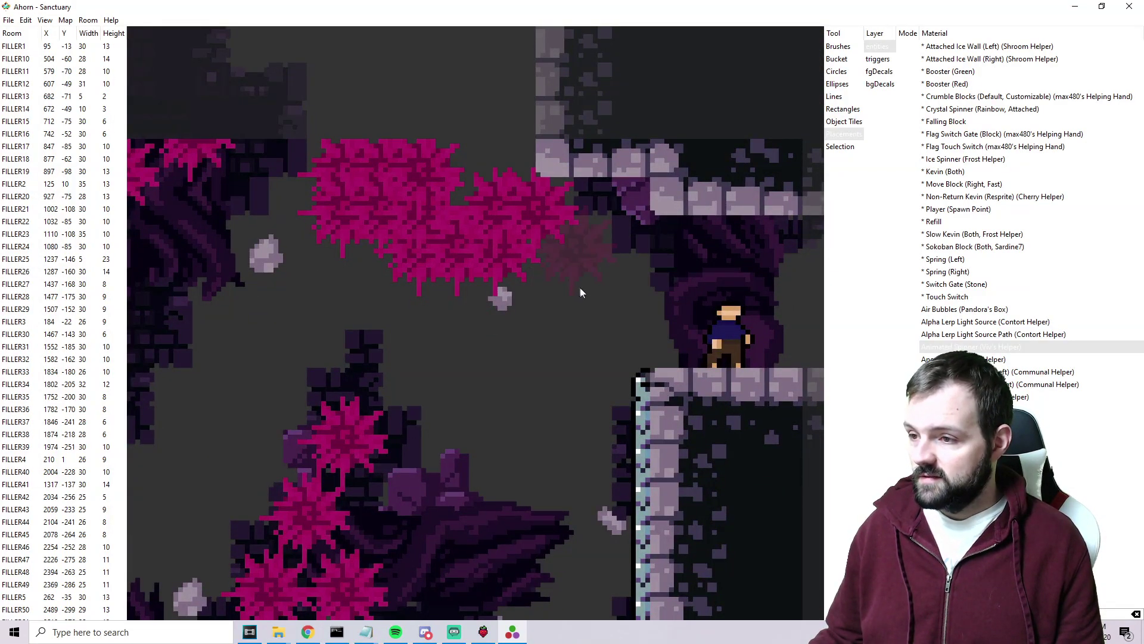
{"action": "left_click", "coordinate": [570, 281]}
{"action": "left_click", "coordinate": [609, 235]}
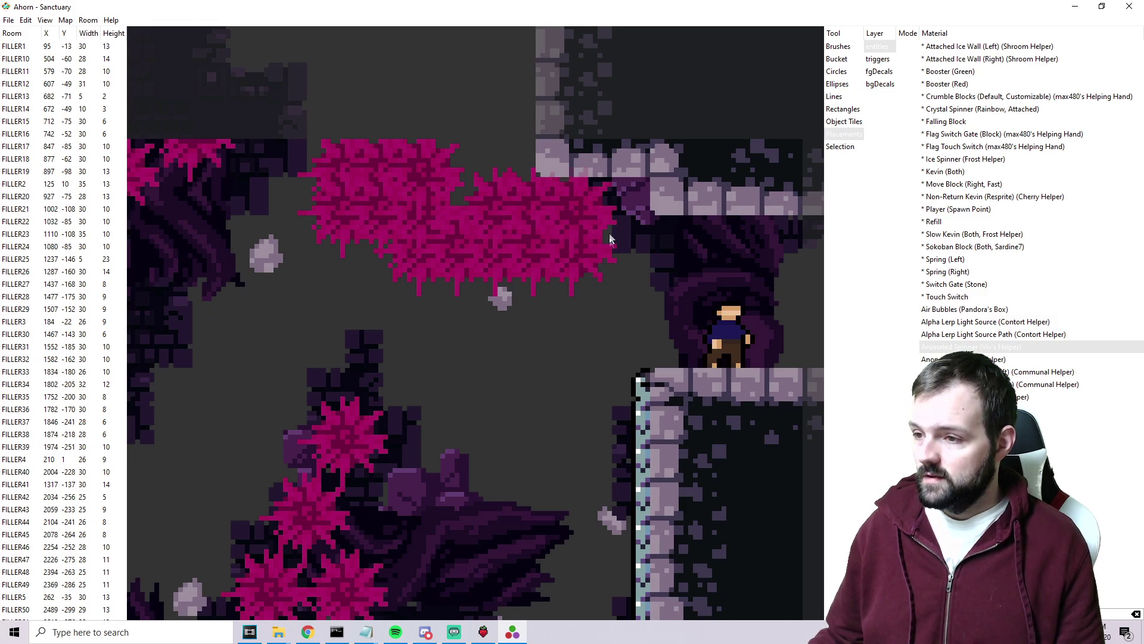
{"action": "left_click", "coordinate": [622, 304]}
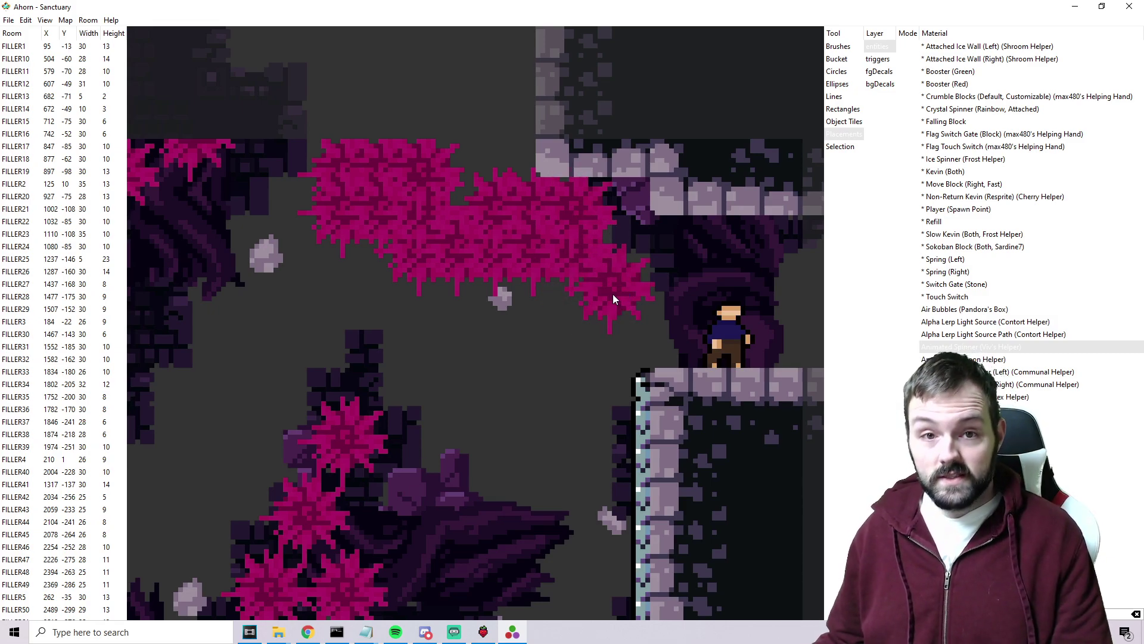
{"action": "key", "text": "alt+Tab"}
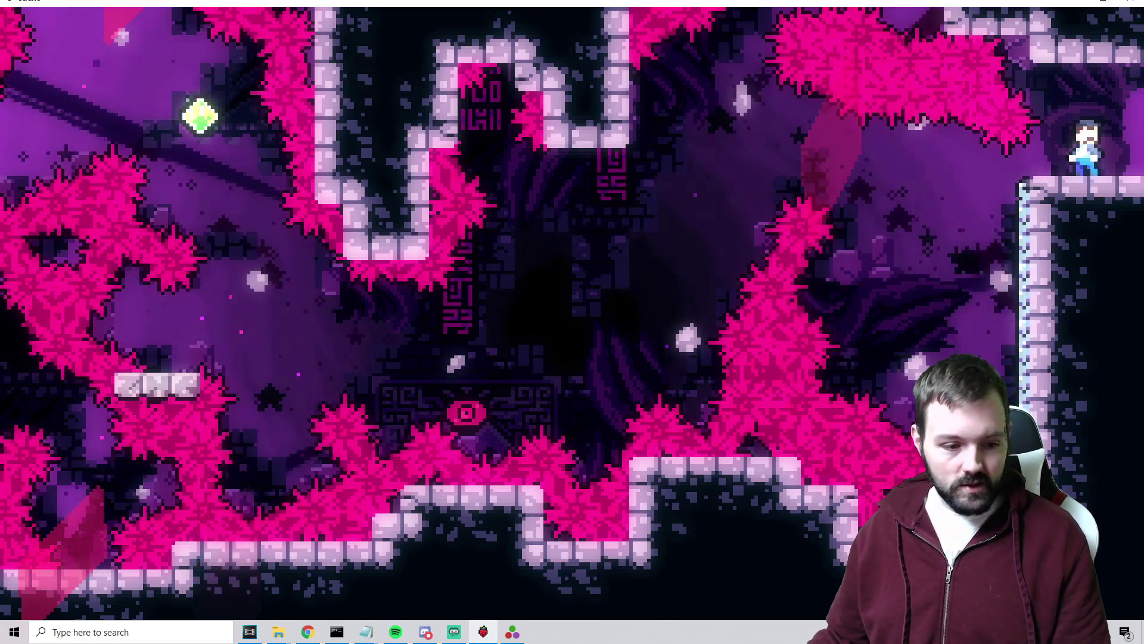
- Leave the Celeste playtest and return to the Ahorn editor with alt+Tab
{"action": "key", "text": "alt+Tab"}
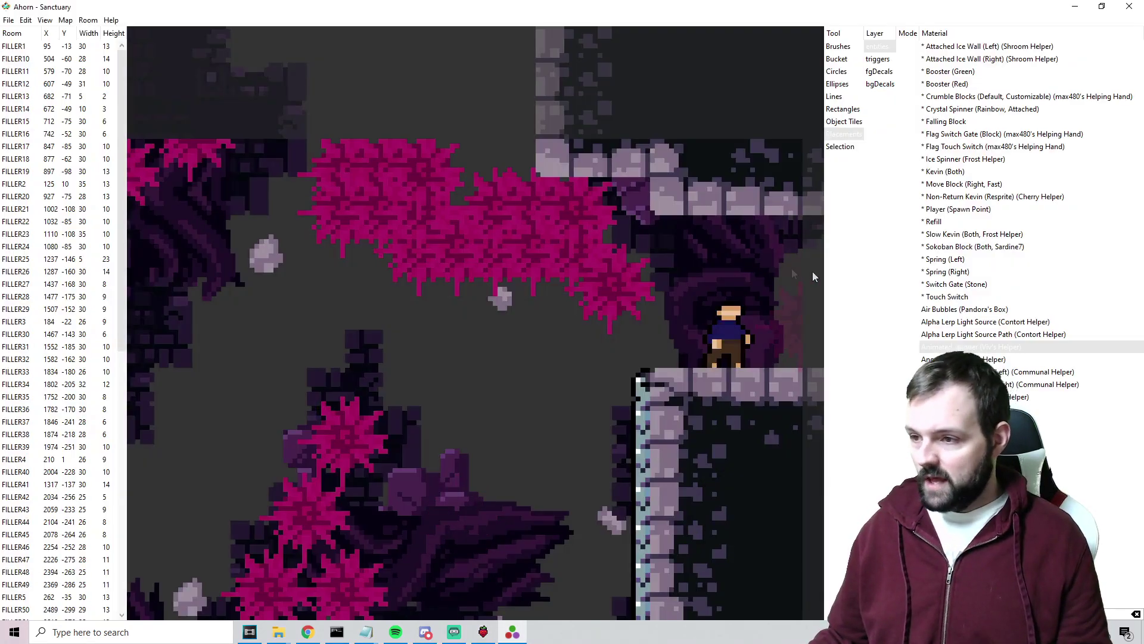
- Box-select the spinners above the spawn and delete them, including the last leftover spinner
{"action": "key", "text": "Down"}
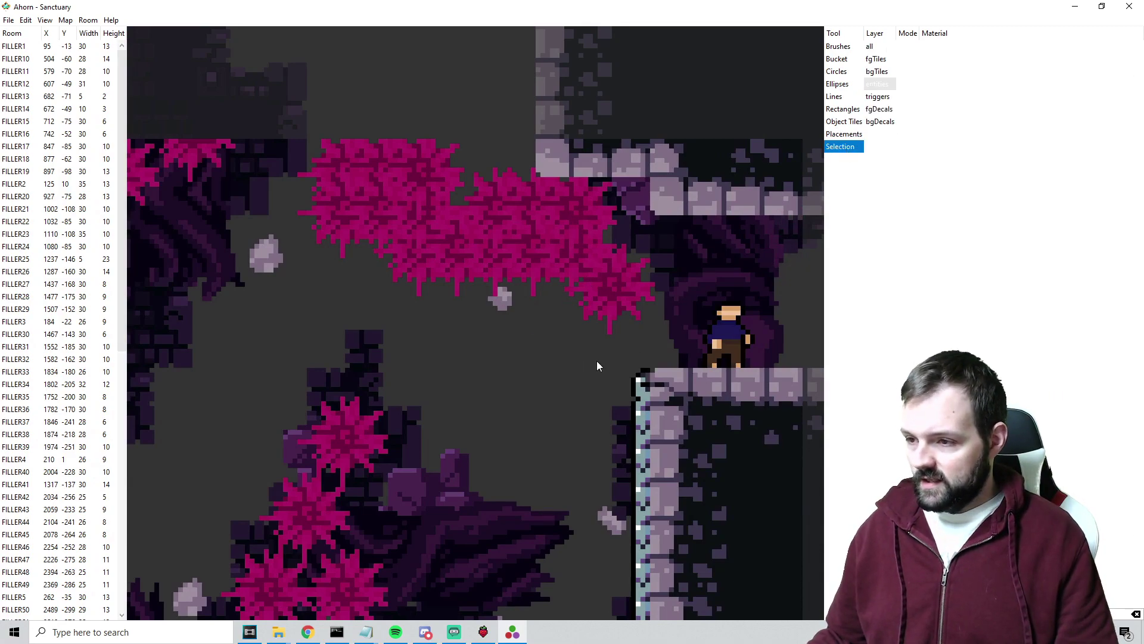
{"action": "left_click_drag", "start_coordinate": [596, 360], "coordinate": [351, 188]}
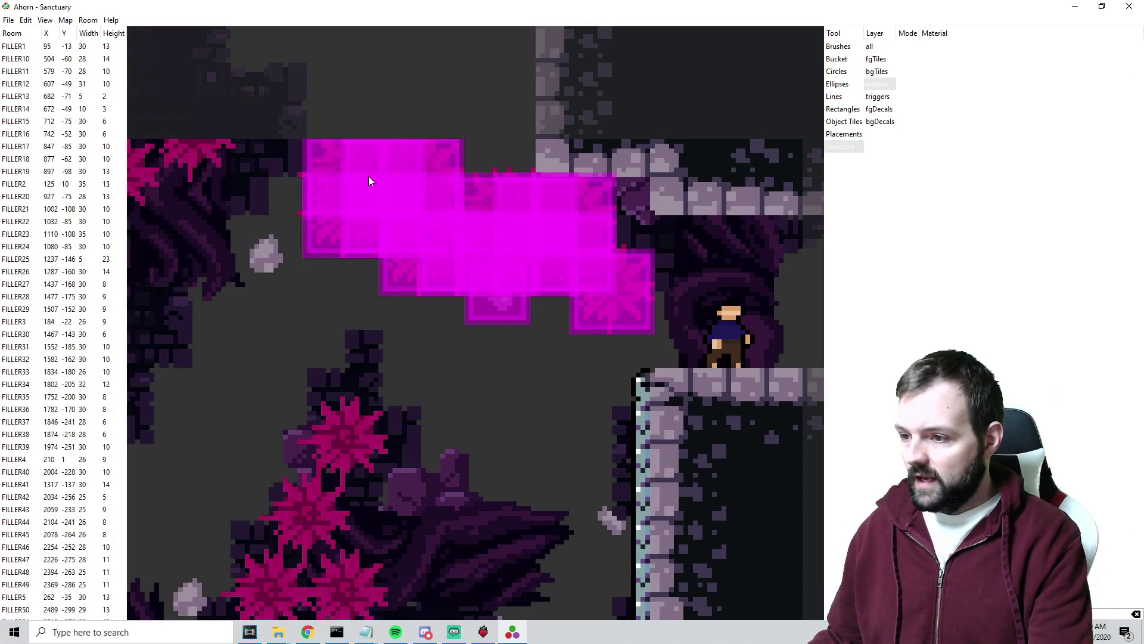
{"action": "left_click", "coordinate": [612, 291]}
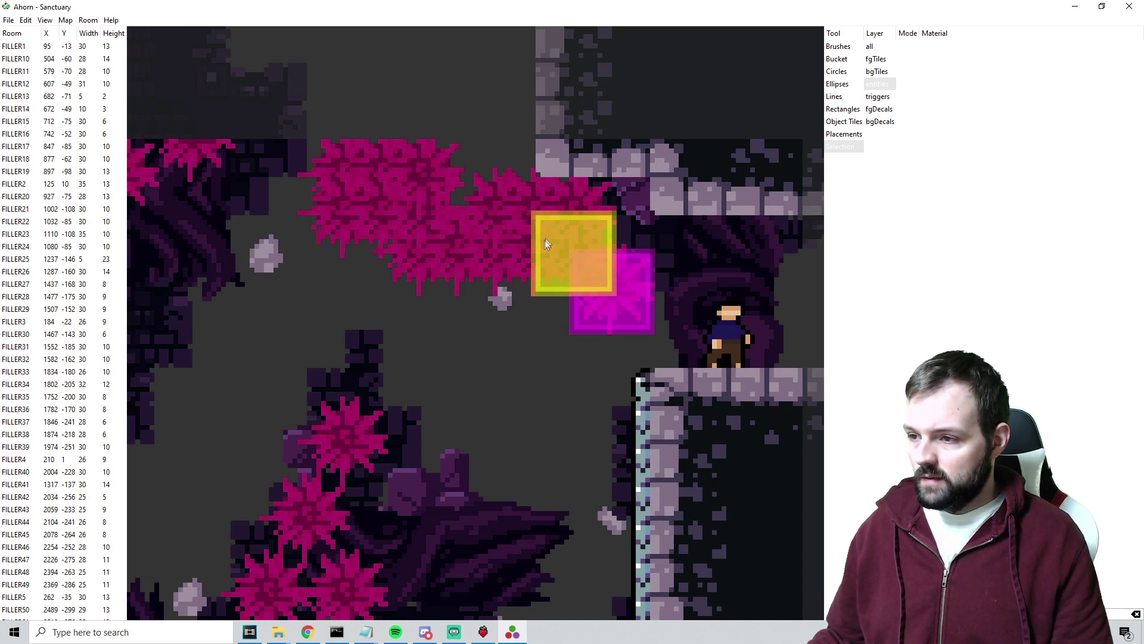
{"action": "left_click_drag", "start_coordinate": [325, 283], "coordinate": [460, 158]}
{"action": "key", "text": "Delete"}
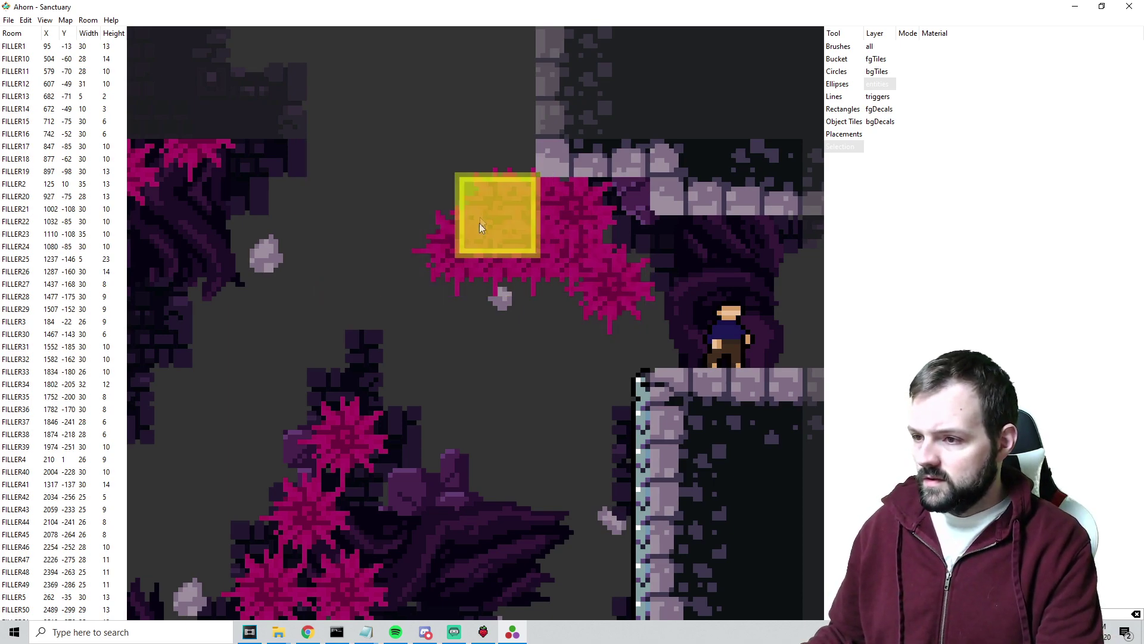
{"action": "left_click_drag", "start_coordinate": [419, 161], "coordinate": [584, 267]}
{"action": "key", "text": "Delete"}
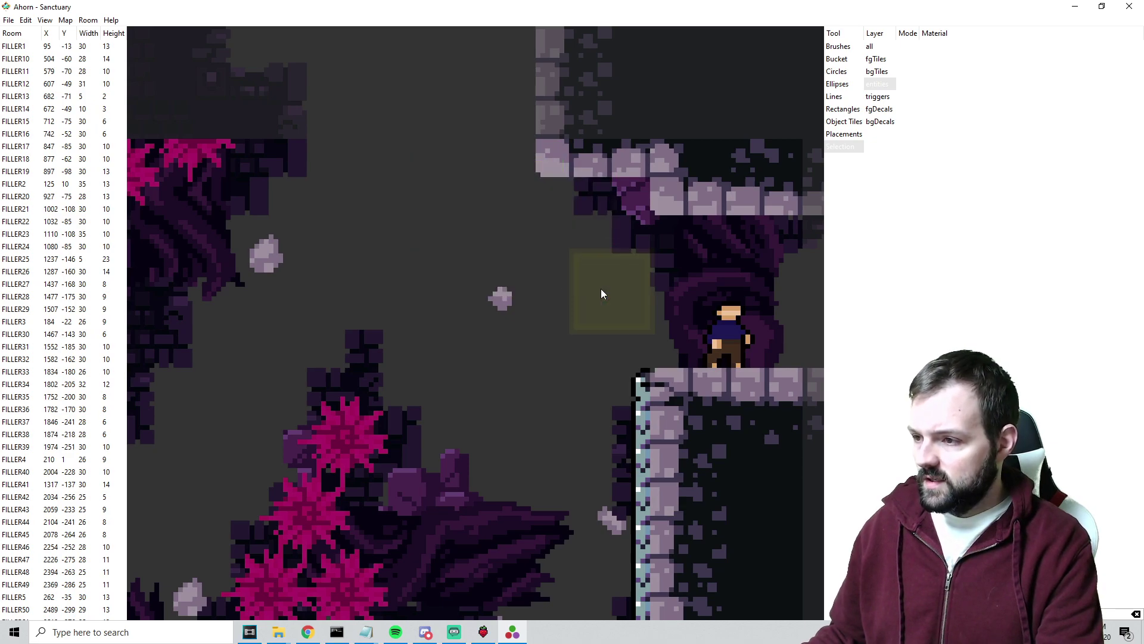
{"action": "left_click", "coordinate": [844, 135]}
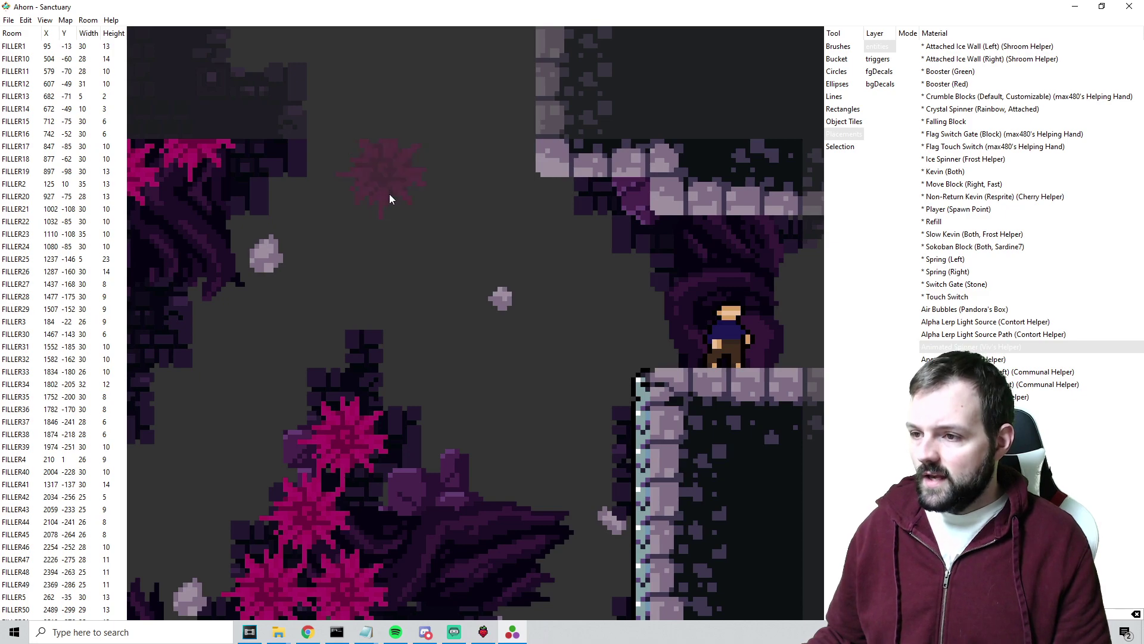
- Place five separate spinners at uneven spots, from the gap's top down toward the right wall
{"action": "left_click", "coordinate": [389, 194]}
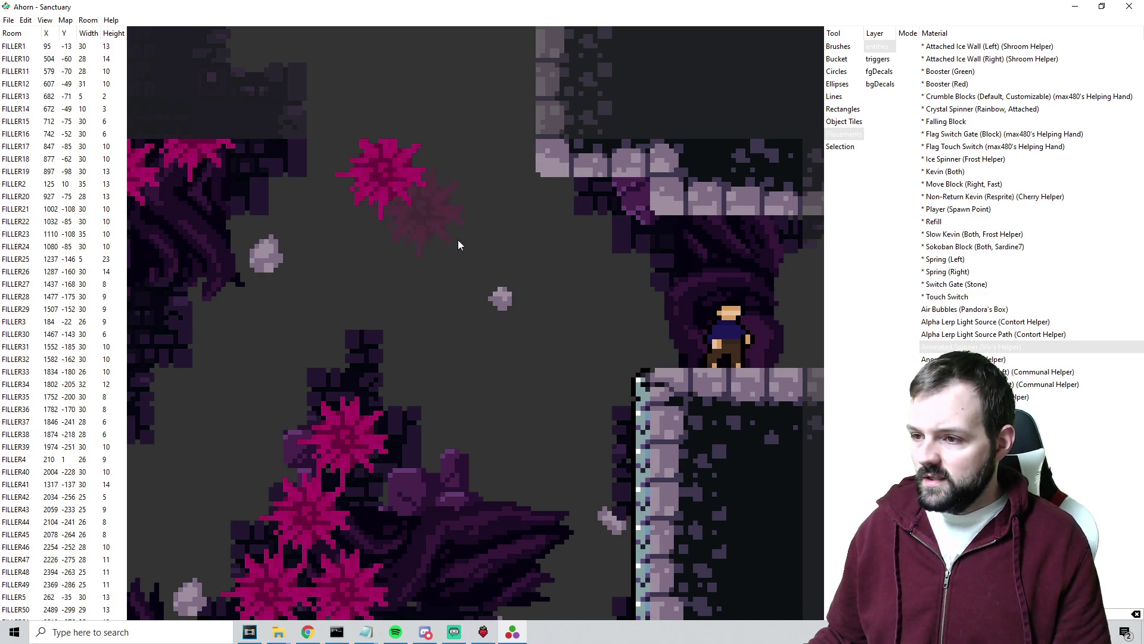
{"action": "left_click", "coordinate": [402, 286]}
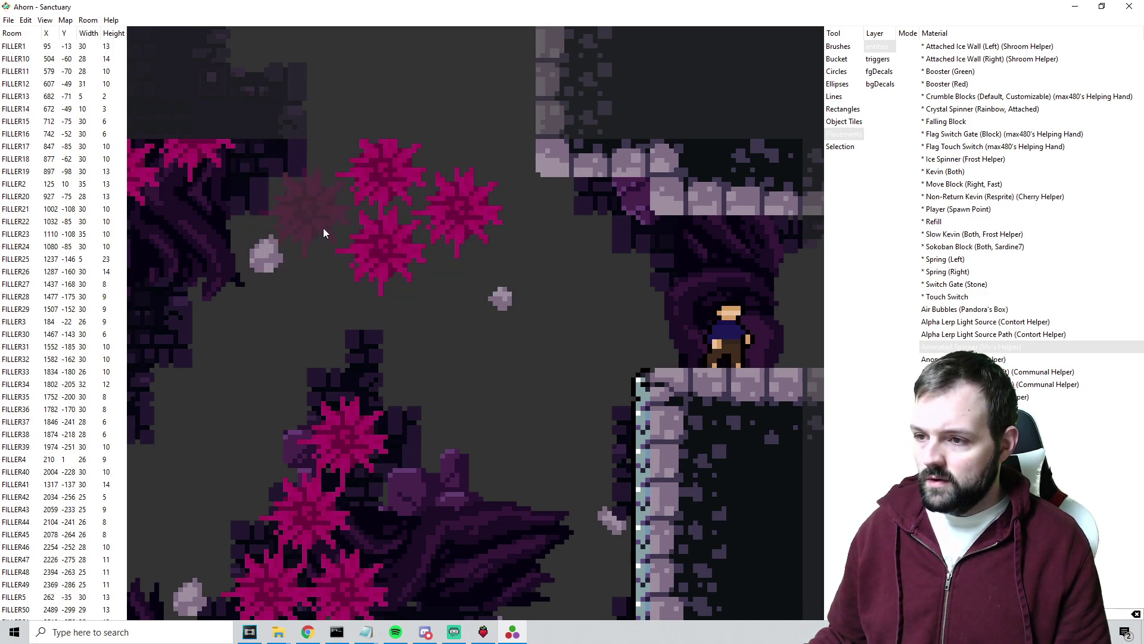
{"action": "left_click", "coordinate": [323, 229]}
{"action": "left_click", "coordinate": [442, 338]}
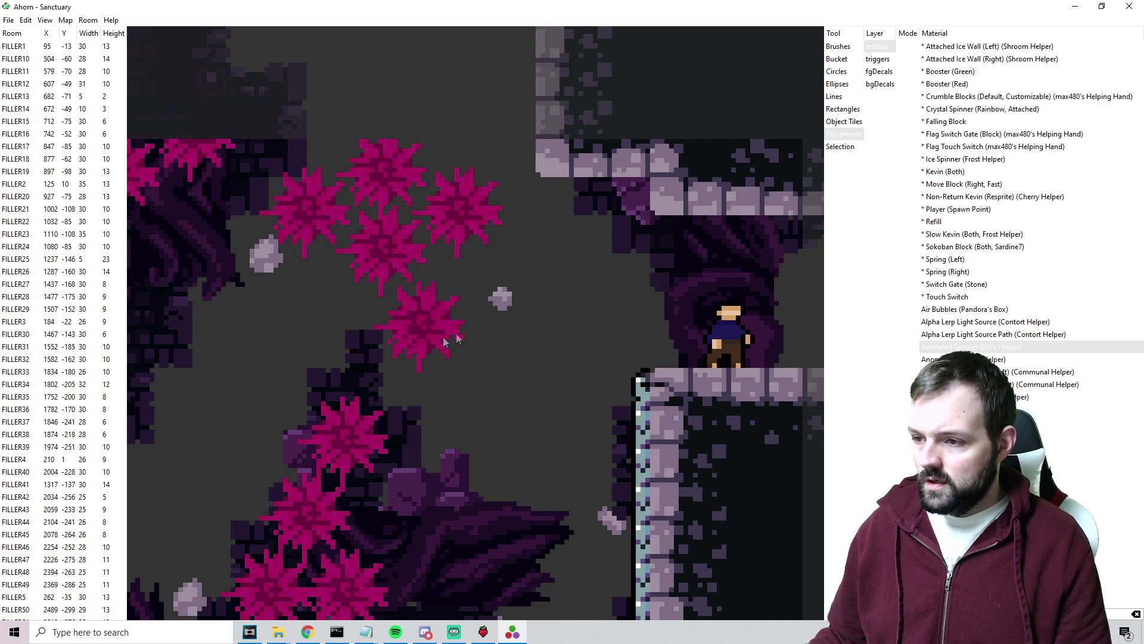
{"action": "left_click", "coordinate": [592, 274]}
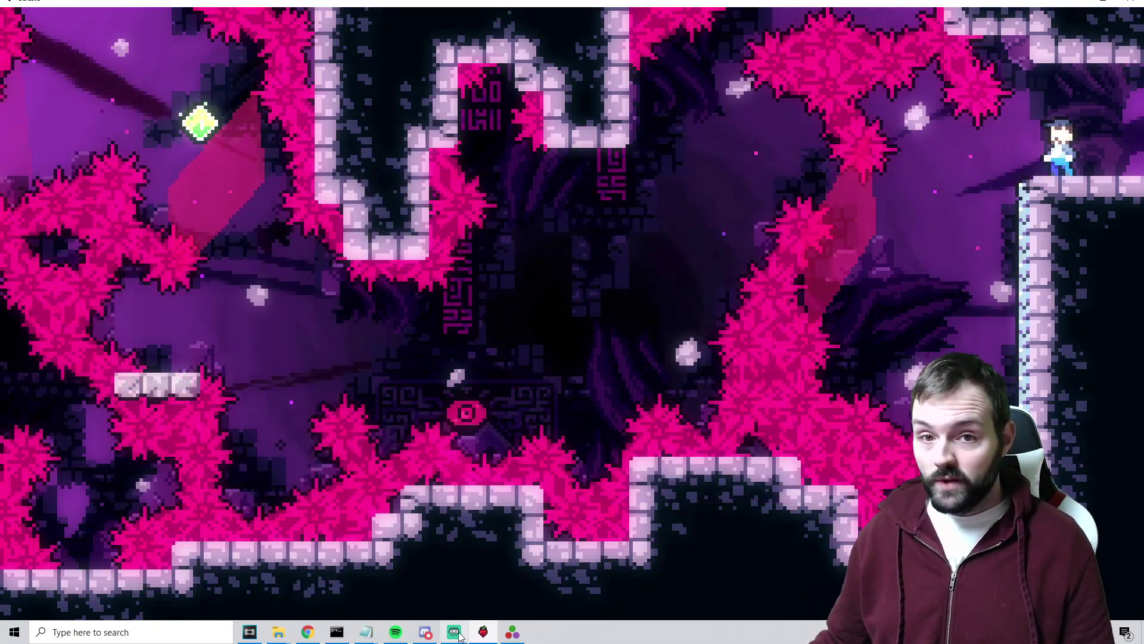
- Switch from the Celeste playtest back to the Ahorn editor via the taskbar
{"action": "left_click", "coordinate": [461, 634]}
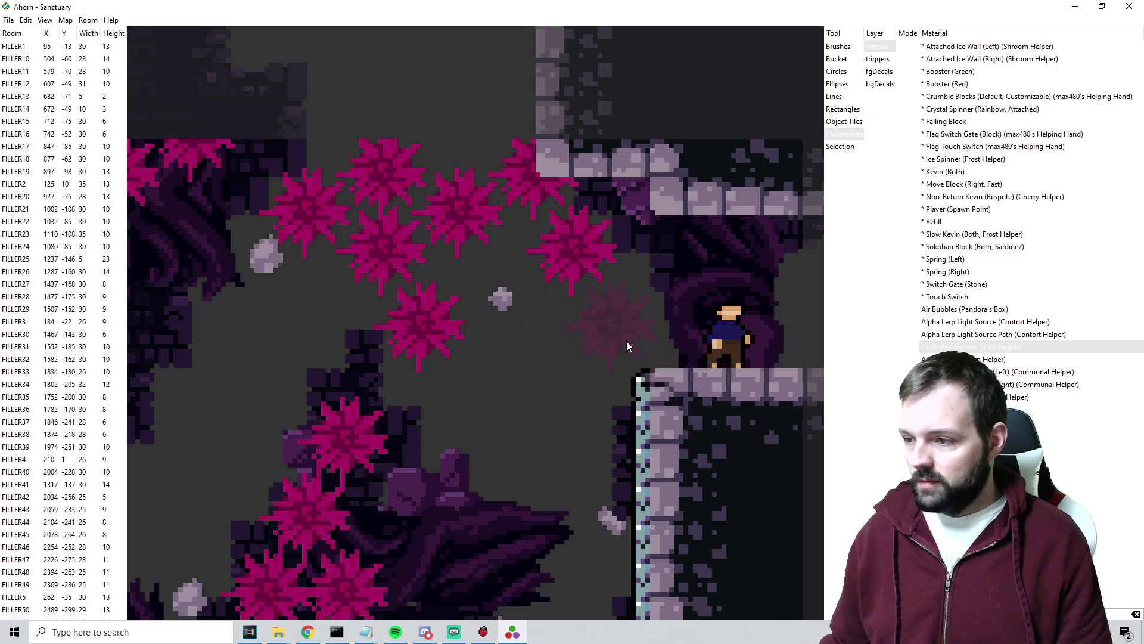
- Zoom out, pan, and zoom back in on the spinner-lined corner of the right-hand Sanctuary room
{"action": "key", "text": "s"}
{"action": "scroll", "coordinate": [691, 371], "scroll_direction": "down", "scroll_amount": 1}
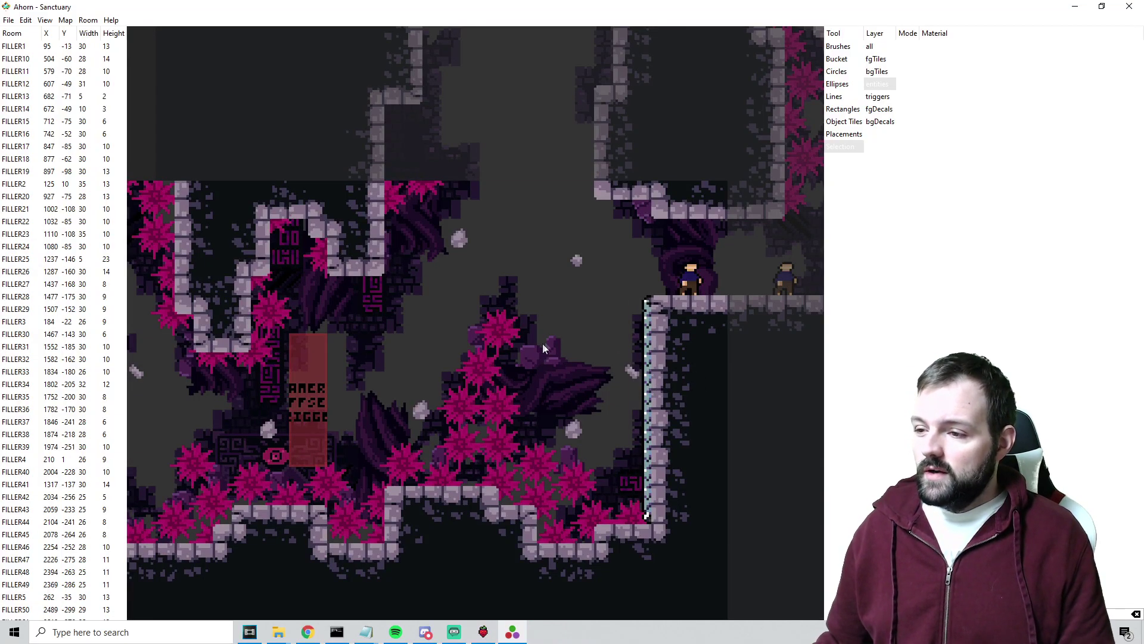
{"action": "scroll", "coordinate": [568, 335], "scroll_direction": "down", "scroll_amount": 1}
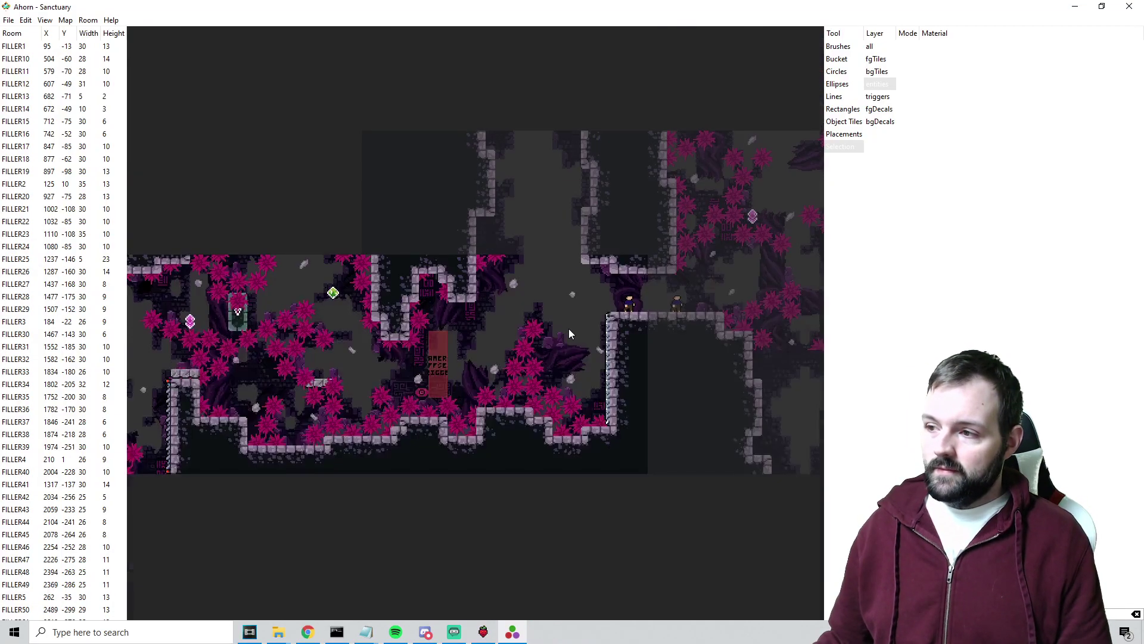
{"action": "left_click", "coordinate": [609, 331]}
{"action": "left_click", "coordinate": [738, 334]}
{"action": "scroll", "coordinate": [738, 334], "scroll_direction": "down", "scroll_amount": 2}
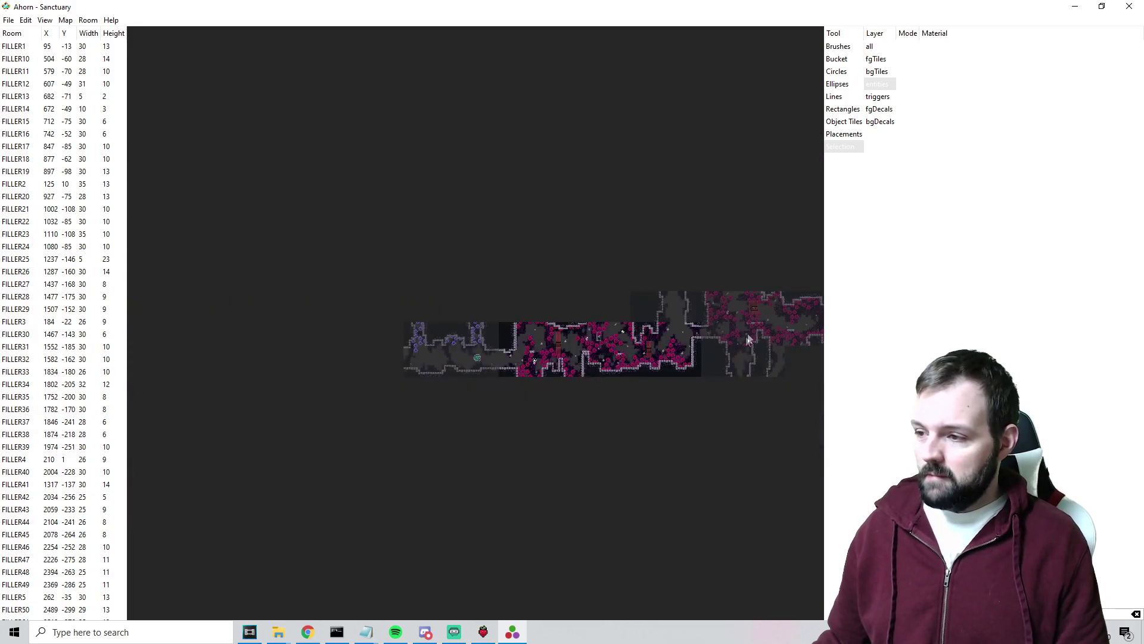
{"action": "scroll", "coordinate": [601, 368], "scroll_direction": "down", "scroll_amount": 4}
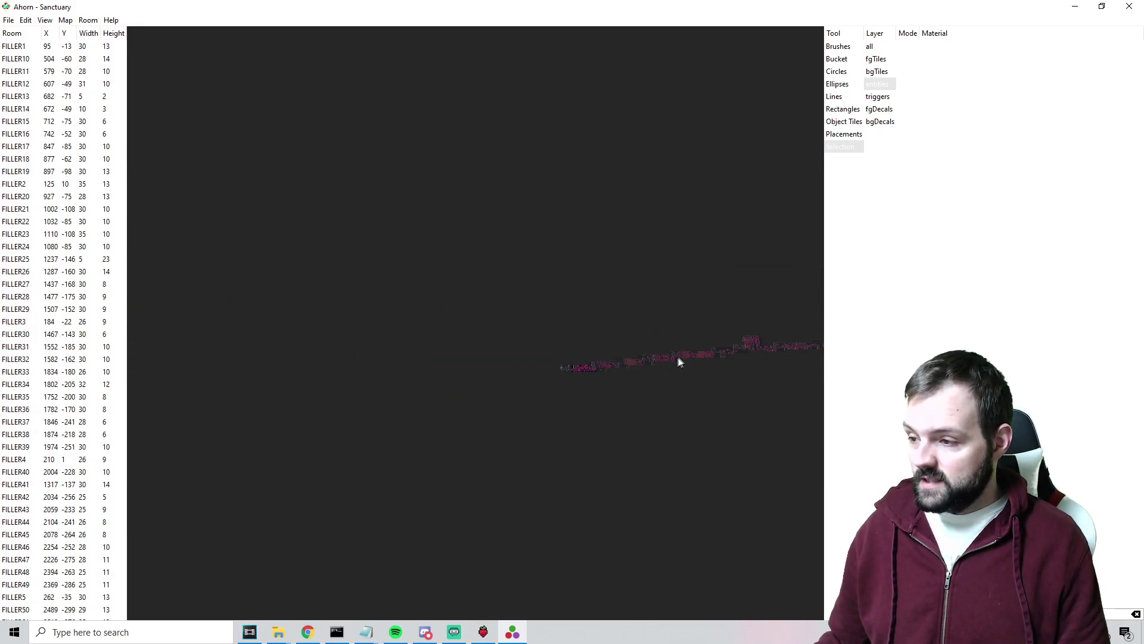
{"action": "scroll", "coordinate": [738, 358], "scroll_direction": "up", "scroll_amount": 2}
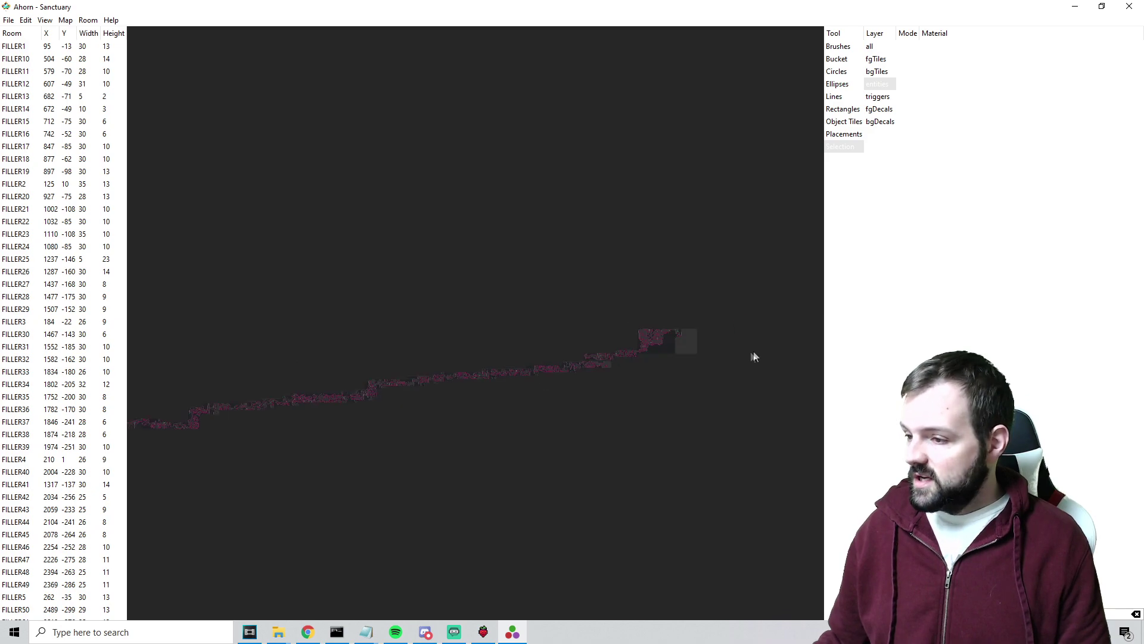
{"action": "scroll", "coordinate": [673, 341], "scroll_direction": "up", "scroll_amount": 3}
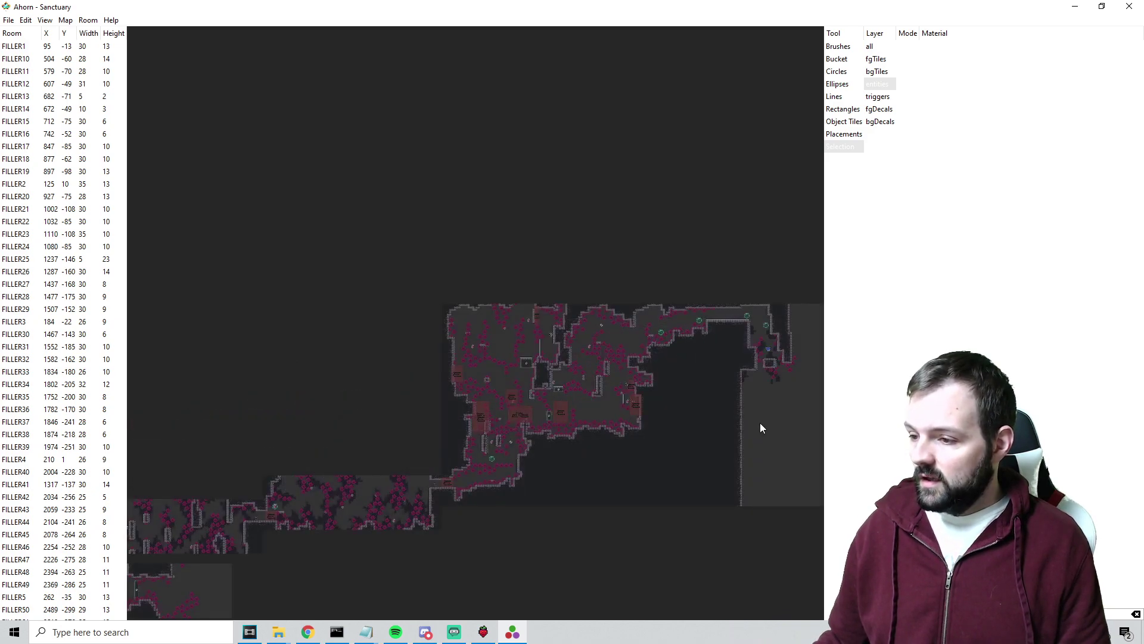
{"action": "right_click_drag", "start_coordinate": [713, 415], "coordinate": [581, 338]}
{"action": "scroll", "coordinate": [615, 391], "scroll_direction": "up", "scroll_amount": 2}
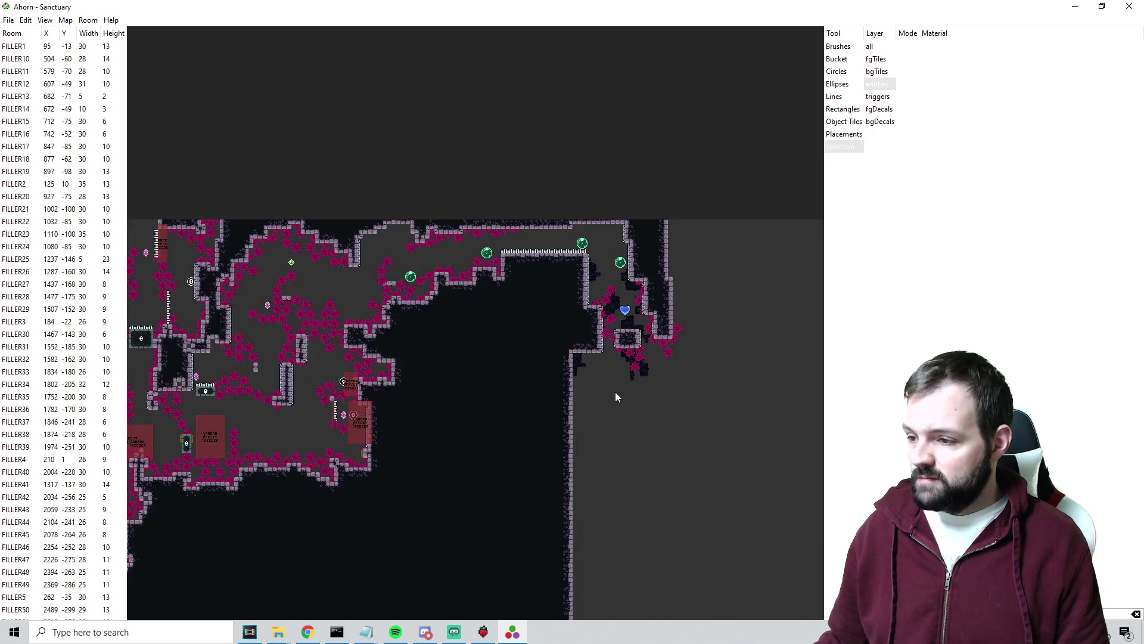
{"action": "scroll", "coordinate": [615, 392], "scroll_direction": "up", "scroll_amount": 3}
- Place three spinners in the room's upper corner along the left wall
{"action": "left_click", "coordinate": [835, 136]}
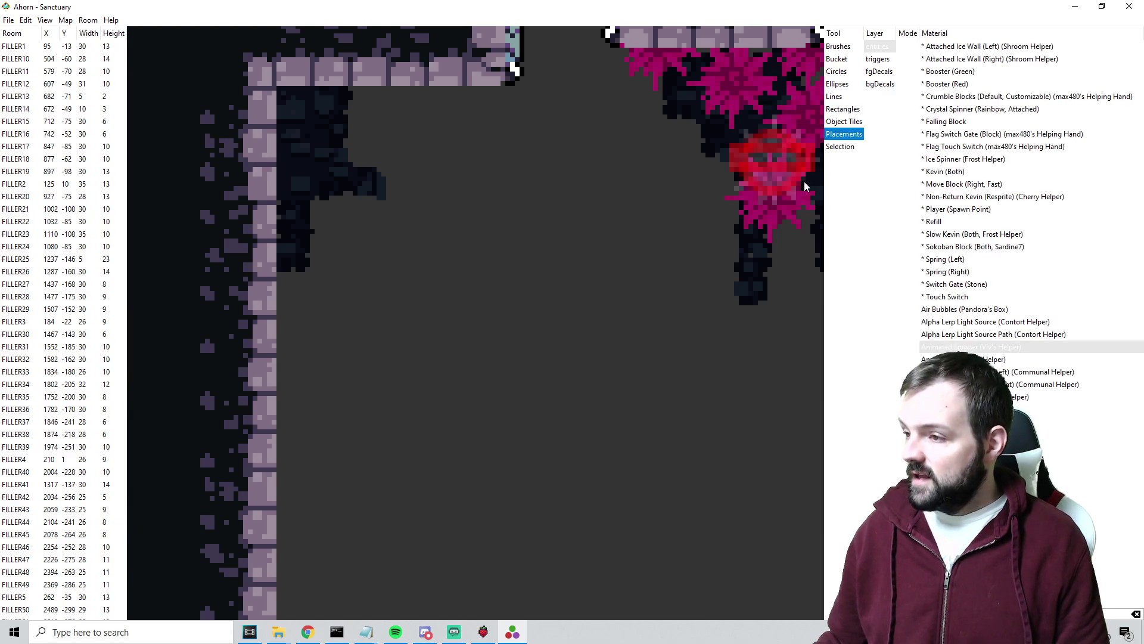
{"action": "scroll", "coordinate": [781, 202], "scroll_direction": "up", "scroll_amount": 2}
{"action": "scroll", "coordinate": [363, 350], "scroll_direction": "down", "scroll_amount": 4}
{"action": "scroll", "coordinate": [505, 263], "scroll_direction": "up", "scroll_amount": 1}
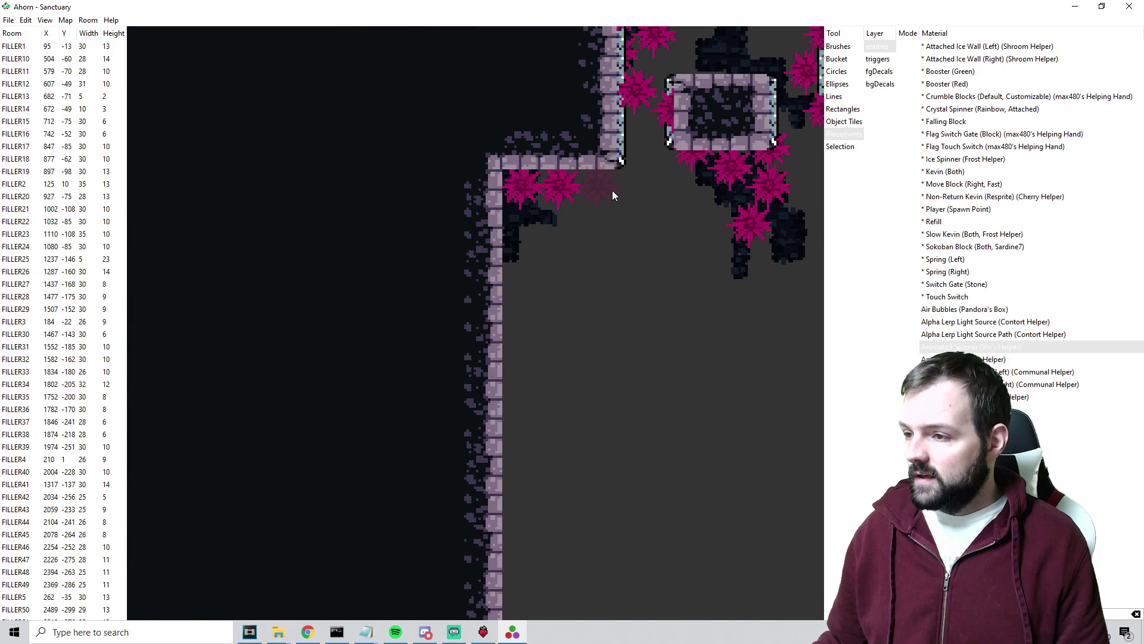
{"action": "left_click", "coordinate": [653, 204]}
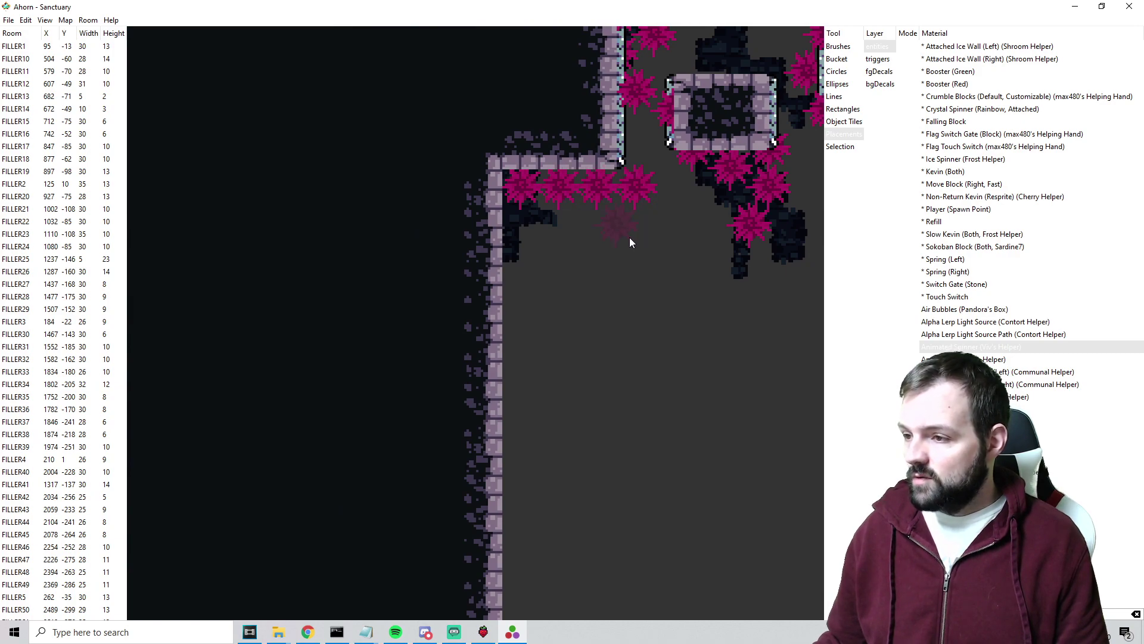
{"action": "left_click", "coordinate": [590, 240]}
{"action": "left_click", "coordinate": [556, 231]}
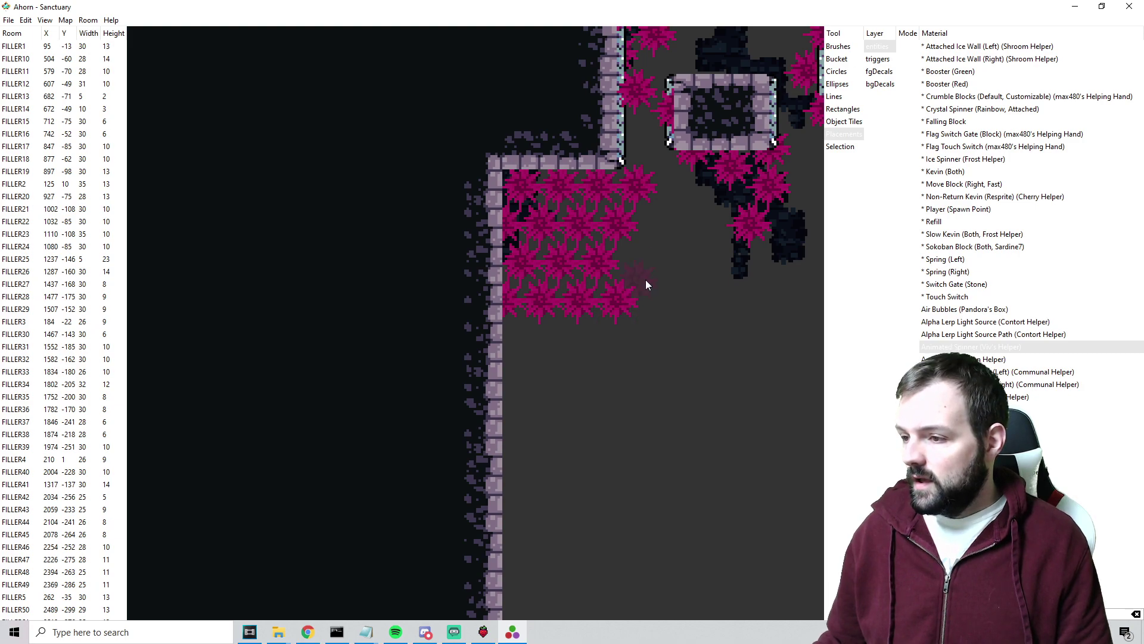
- Copy the spinner group and paste two copies stacked below it into an even block
{"action": "left_click", "coordinate": [839, 148]}
{"action": "left_click_drag", "start_coordinate": [664, 352], "coordinate": [512, 199]}
{"action": "key", "text": "ctrl+c"}
{"action": "key", "text": "ctrl+v"}
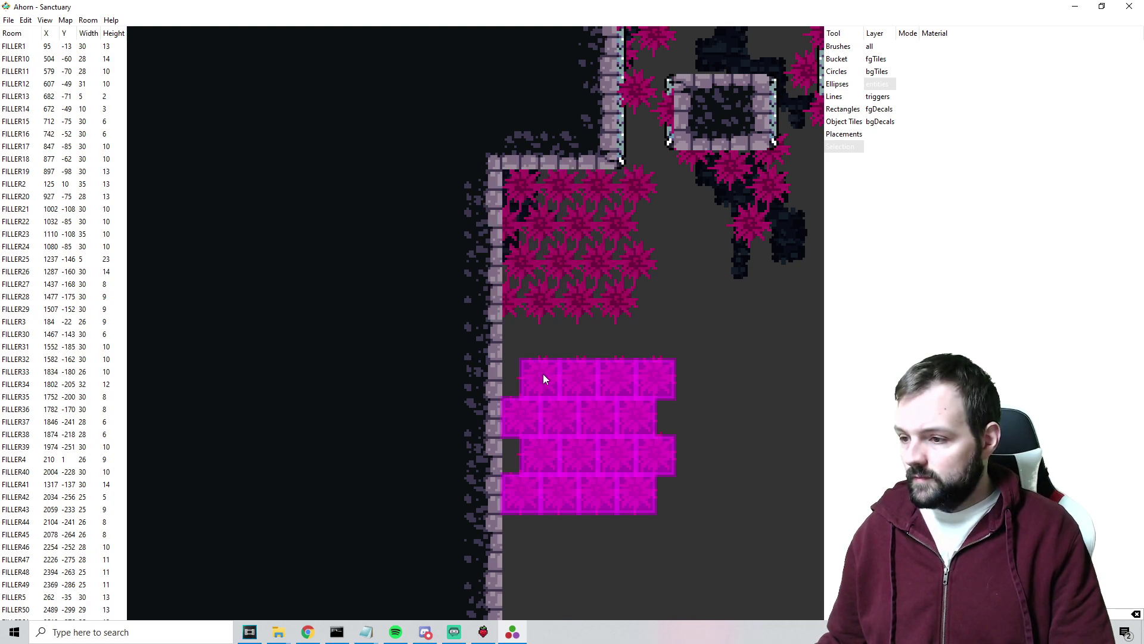
{"action": "left_click_drag", "start_coordinate": [544, 379], "coordinate": [516, 341]}
{"action": "key", "text": "ctrl+v"}
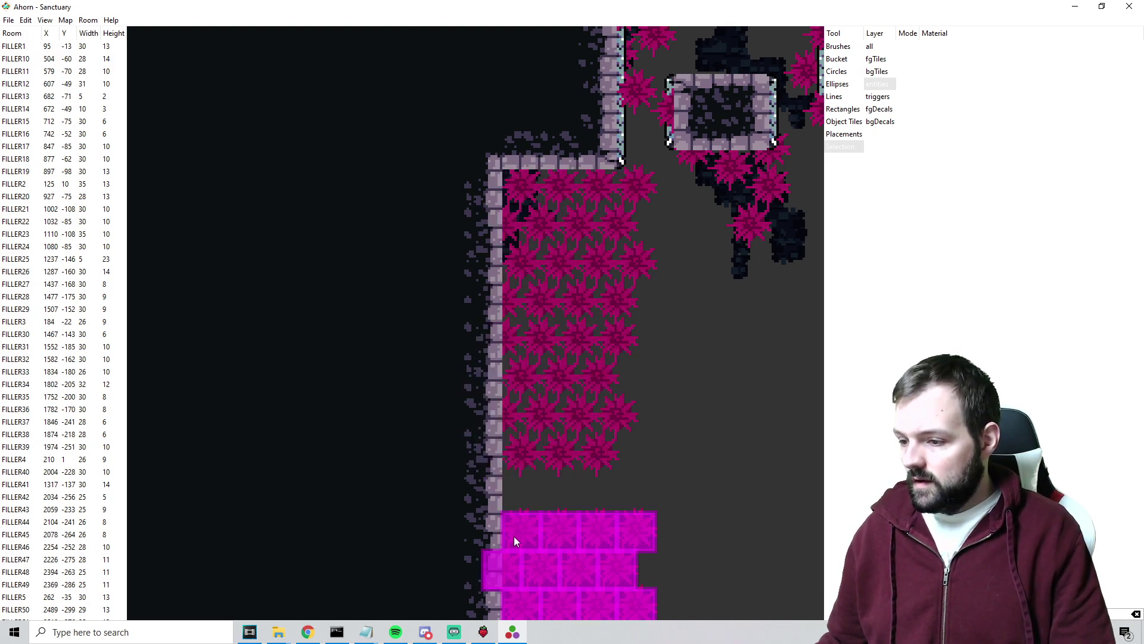
{"action": "left_click_drag", "start_coordinate": [513, 535], "coordinate": [509, 505]}
{"action": "left_click", "coordinate": [707, 417]}
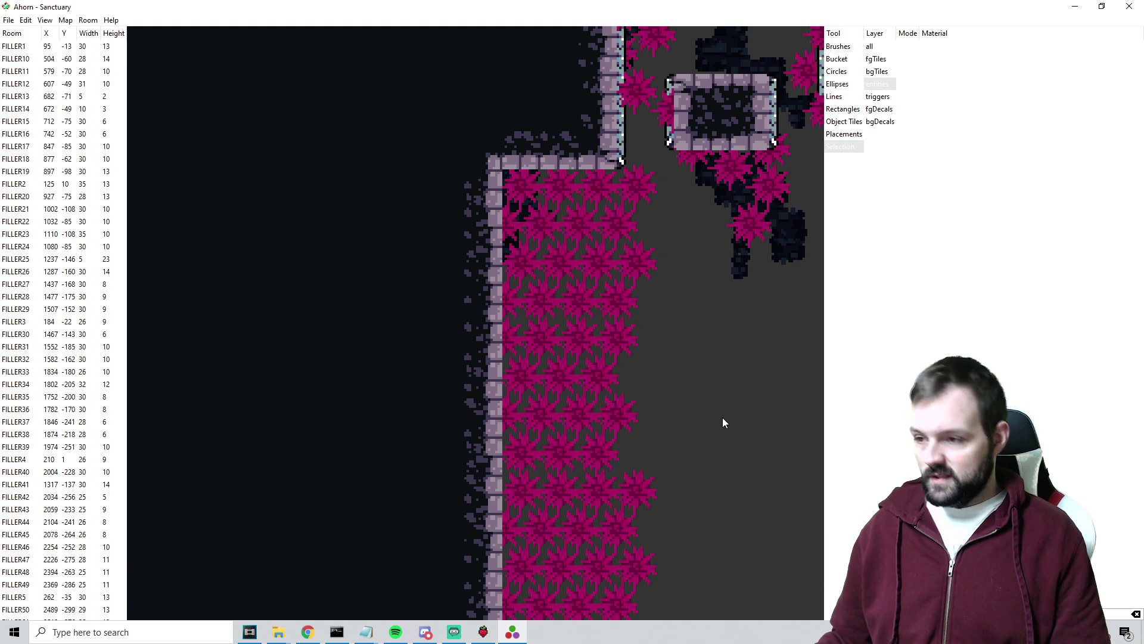
{"action": "right_click_drag", "start_coordinate": [721, 449], "coordinate": [598, 450]}
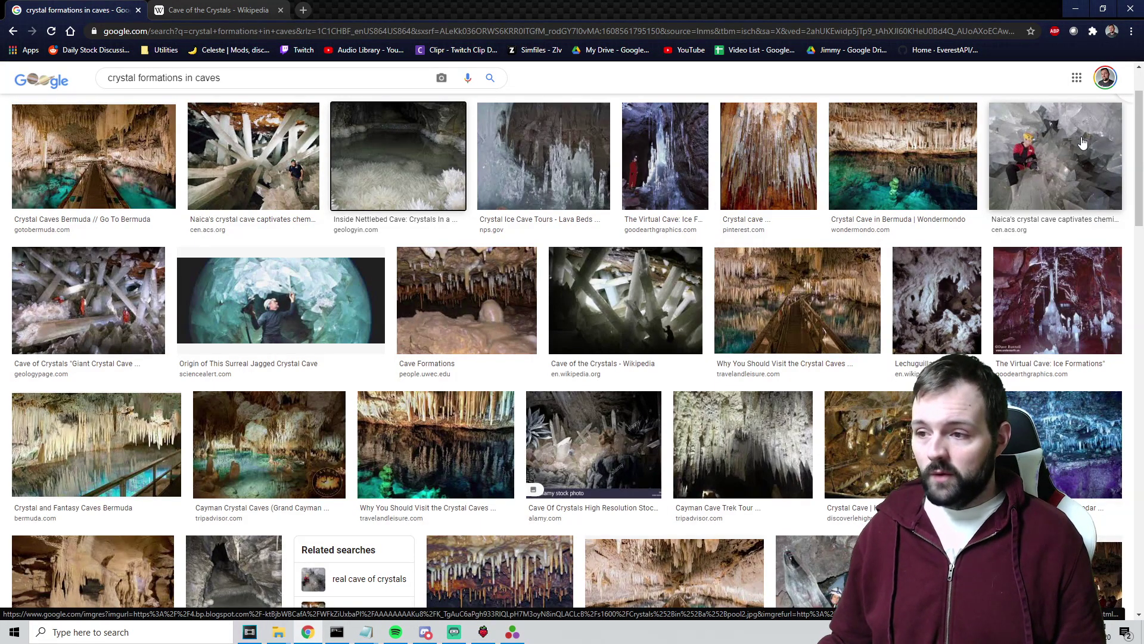
{"action": "left_click", "coordinate": [454, 170]}
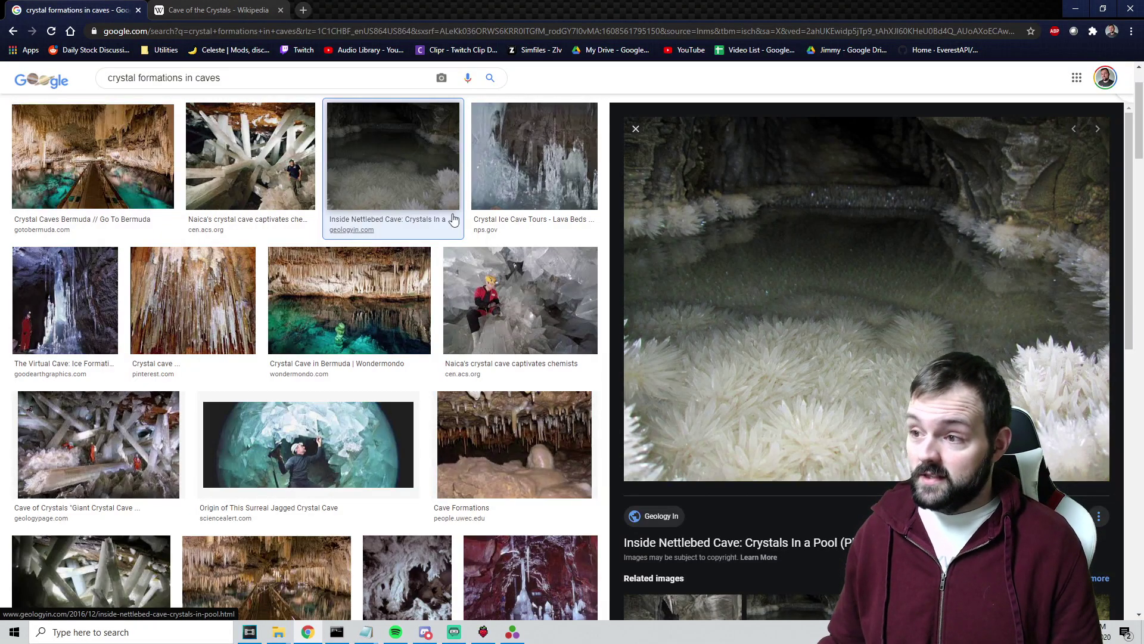
{"action": "left_click", "coordinate": [431, 185]}
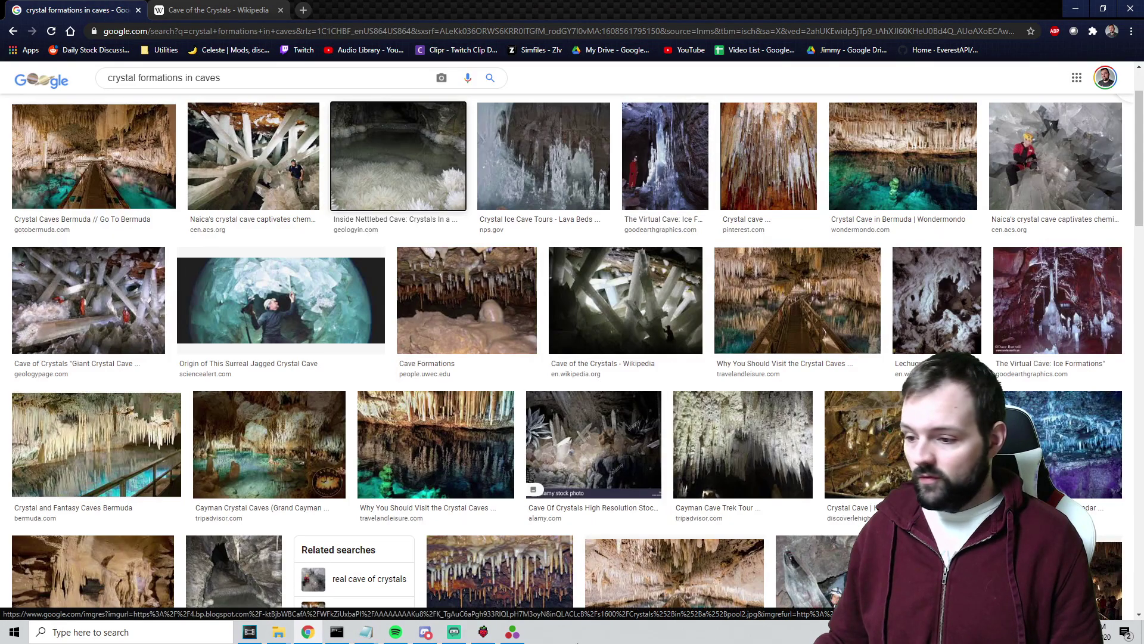
{"action": "left_click", "coordinate": [517, 633]}
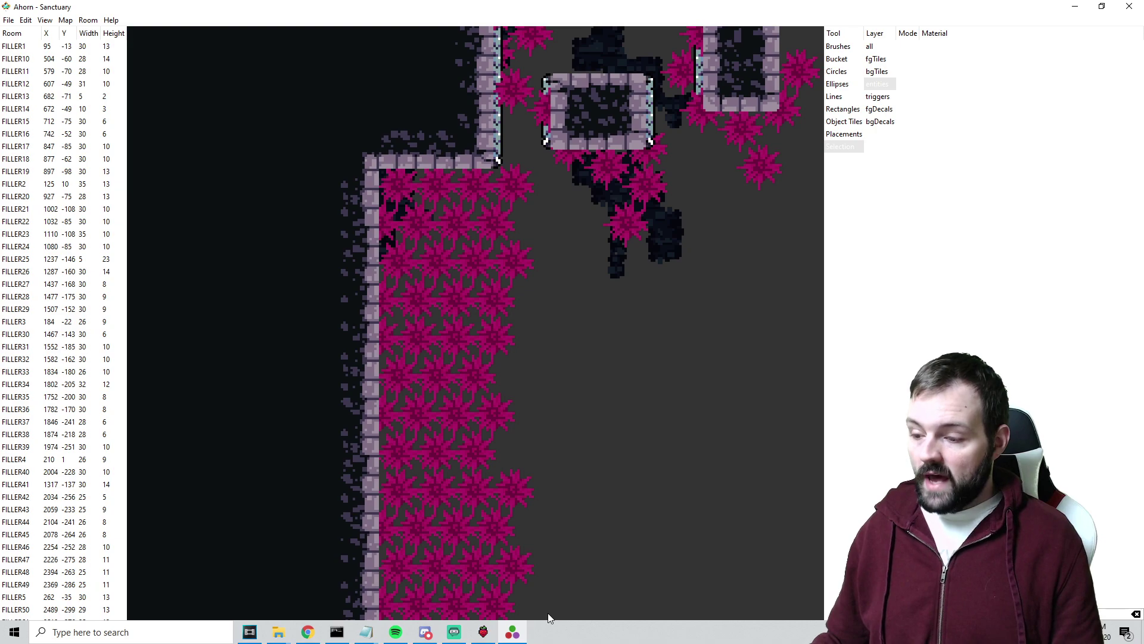
- Bring Celeste forward and move the character right into the crimson spinner room
{"action": "left_click", "coordinate": [484, 632]}
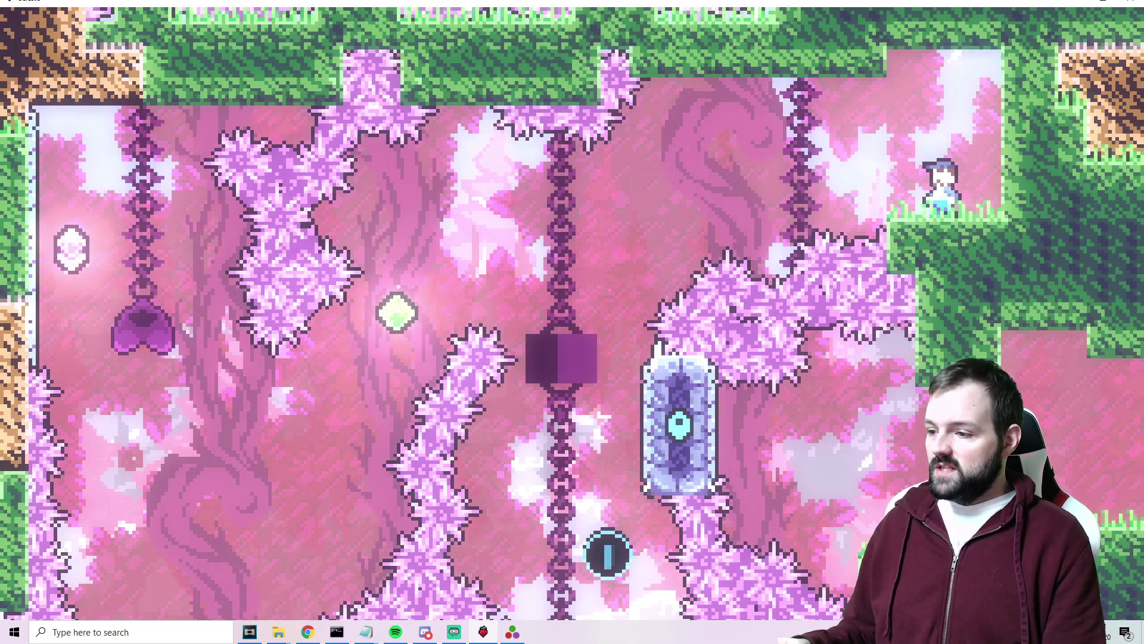
{"action": "key", "text": "Right"}
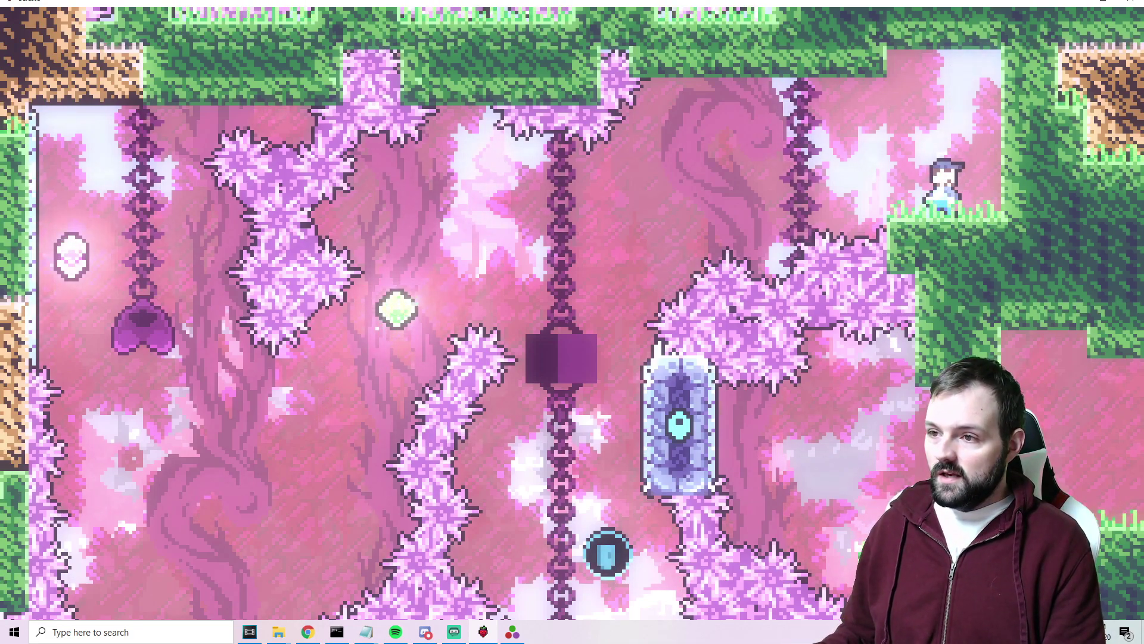
{"action": "key", "text": "Right"}
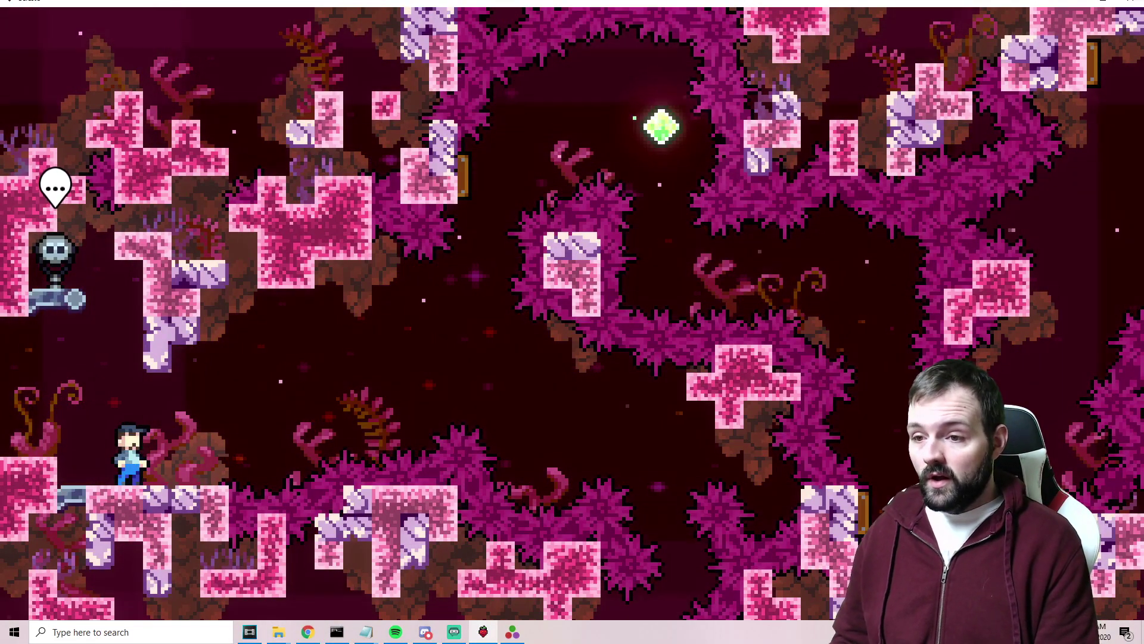
- Use the lookout beside the character to pan across the spinner room, then exit it
{"action": "key", "text": "c"}
{"action": "key", "text": "Left"}
{"action": "key", "text": "x"}
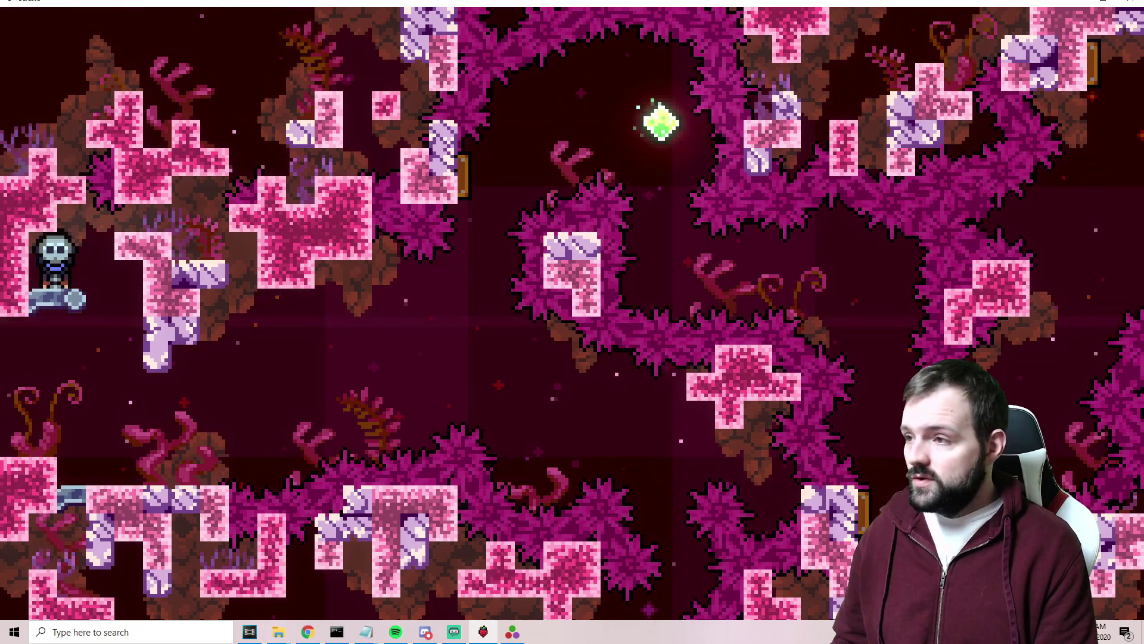
{"action": "key", "text": "Right"}
{"action": "key", "text": "Right"}
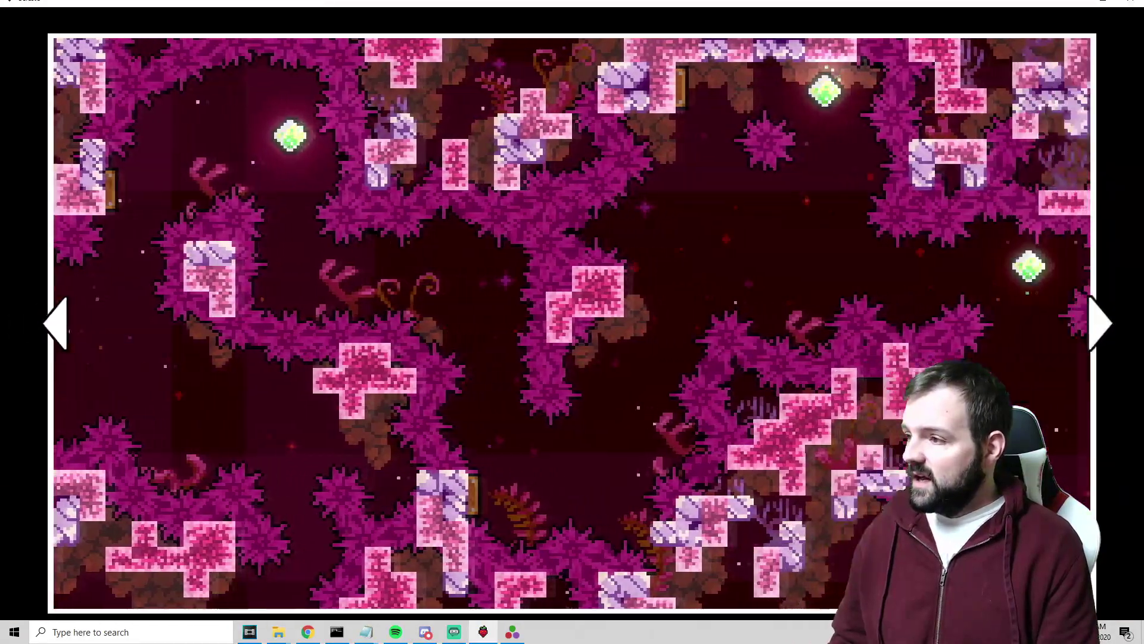
{"action": "key", "text": "Right"}
{"action": "key", "text": "Right"}
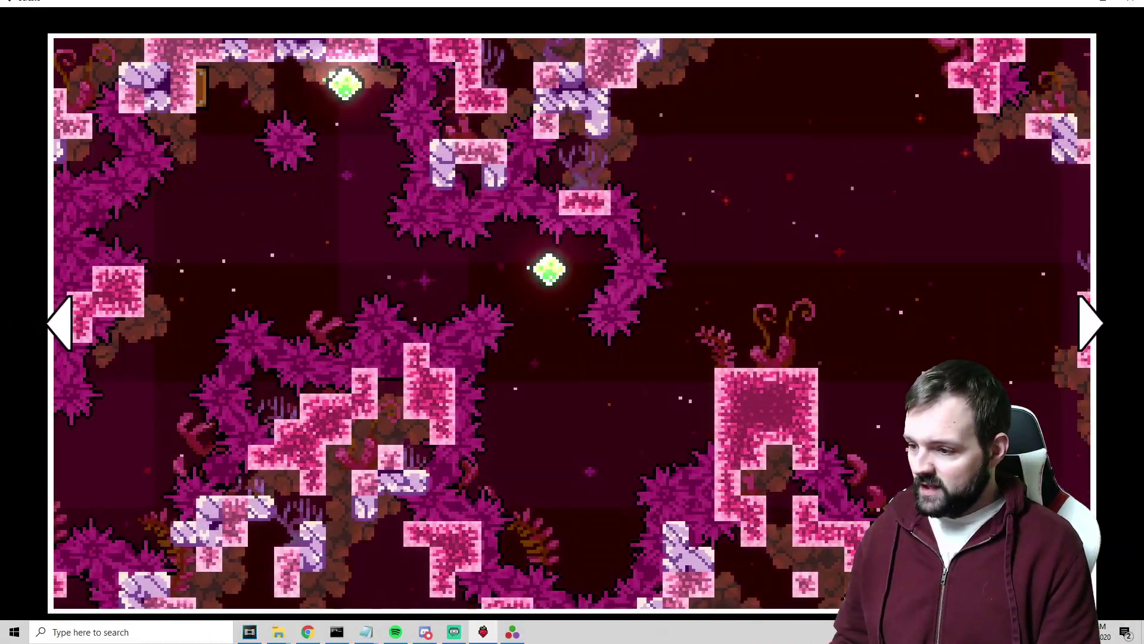
{"action": "key", "text": "Left"}
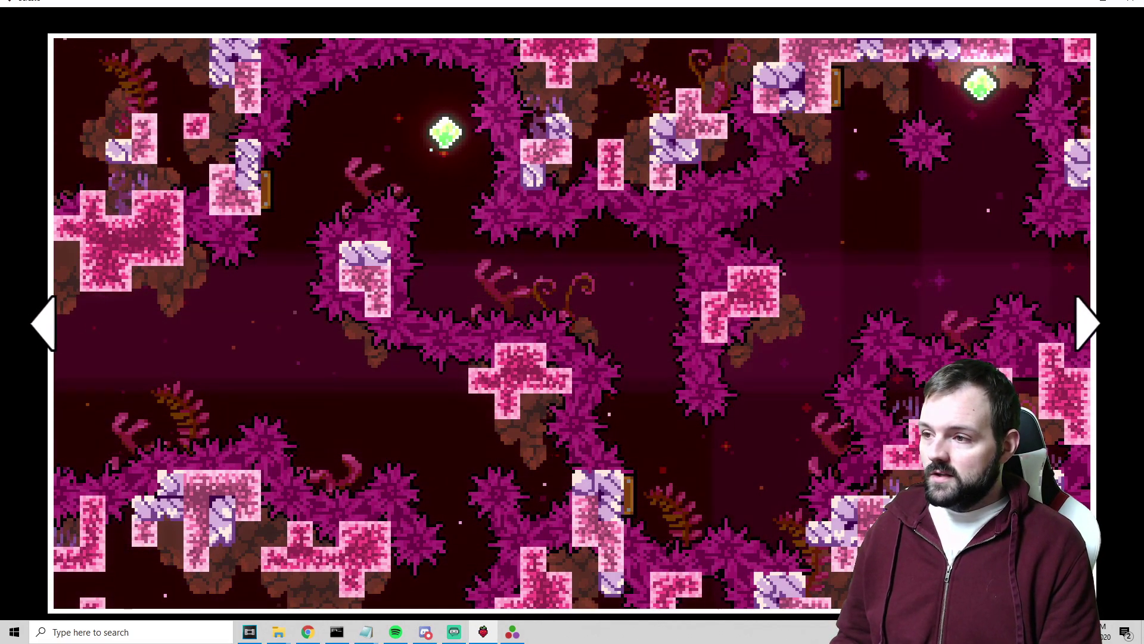
{"action": "key", "text": "x"}
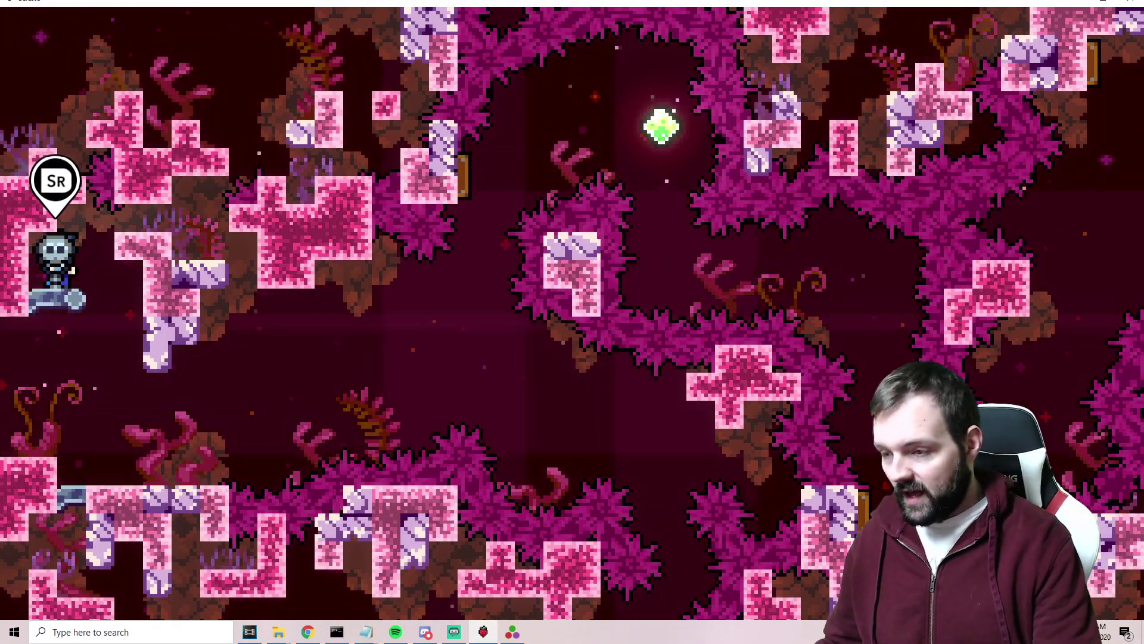
- Teleport to room A03 from the F6 debug map and view it through its lookout
{"action": "key", "text": "F6"}
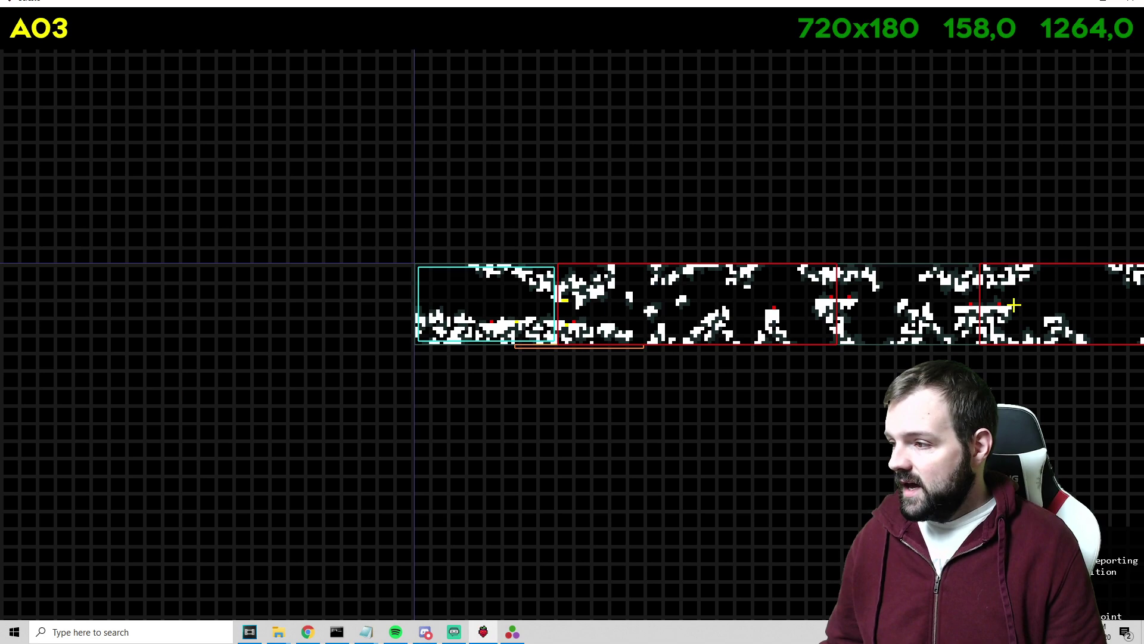
{"action": "right_click", "coordinate": [697, 304]}
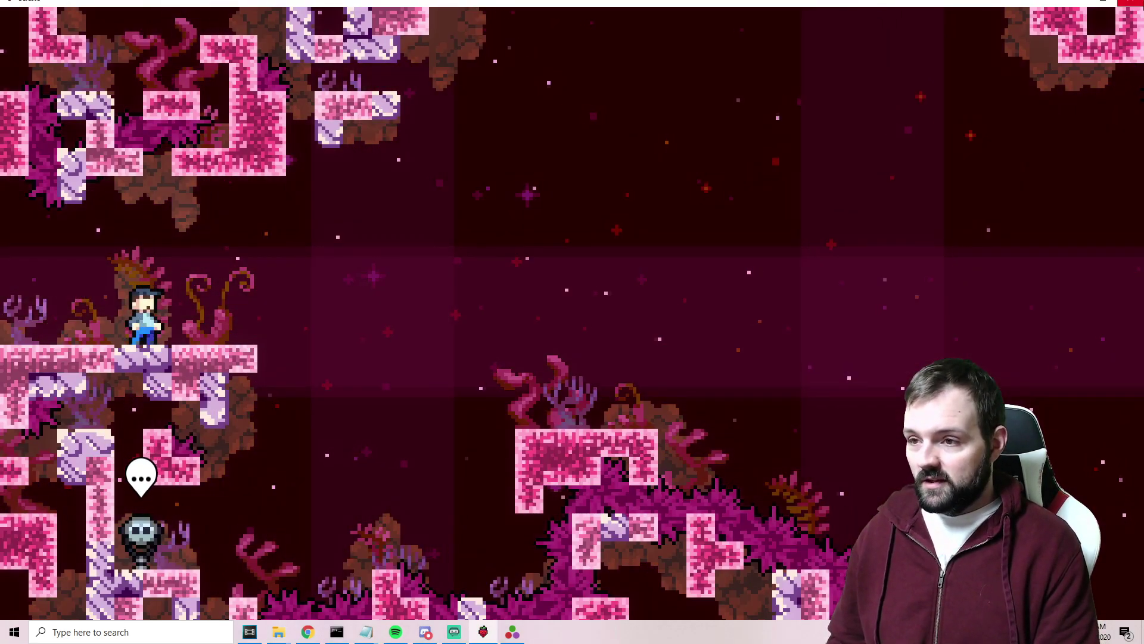
{"action": "key", "text": "Right"}
{"action": "key", "text": "c"}
{"action": "key", "text": "Left"}
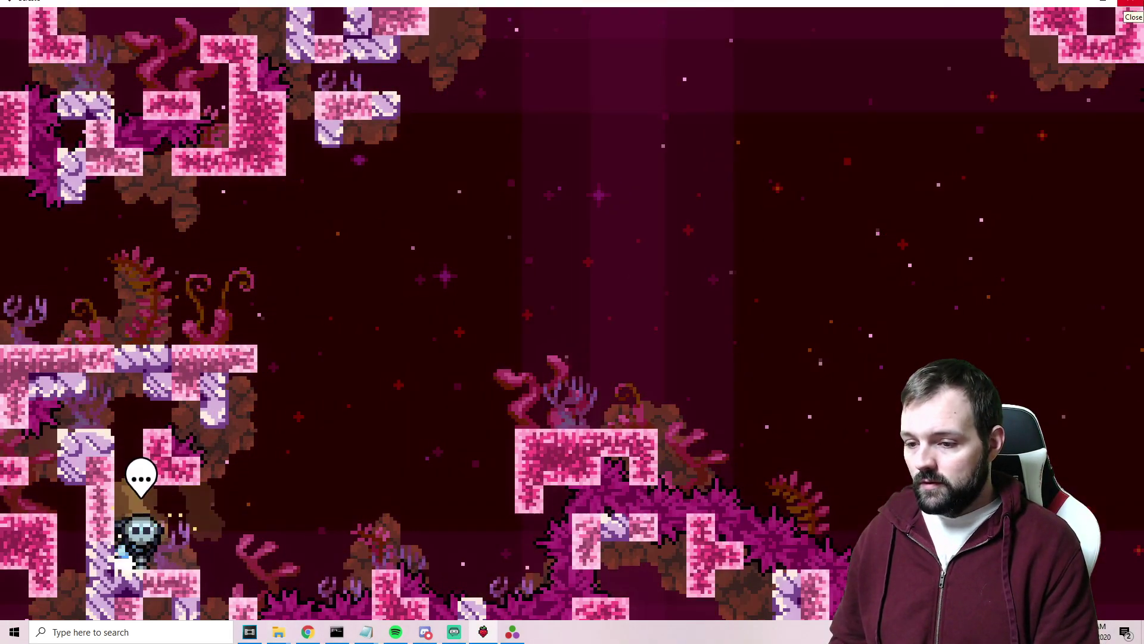
{"action": "key", "text": "Up"}
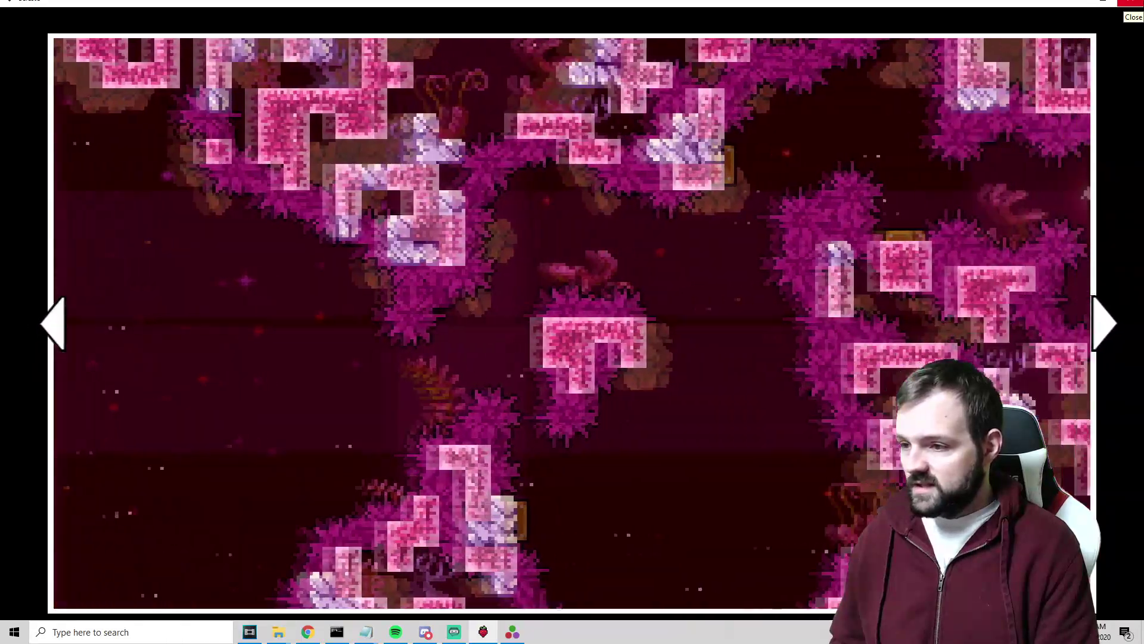